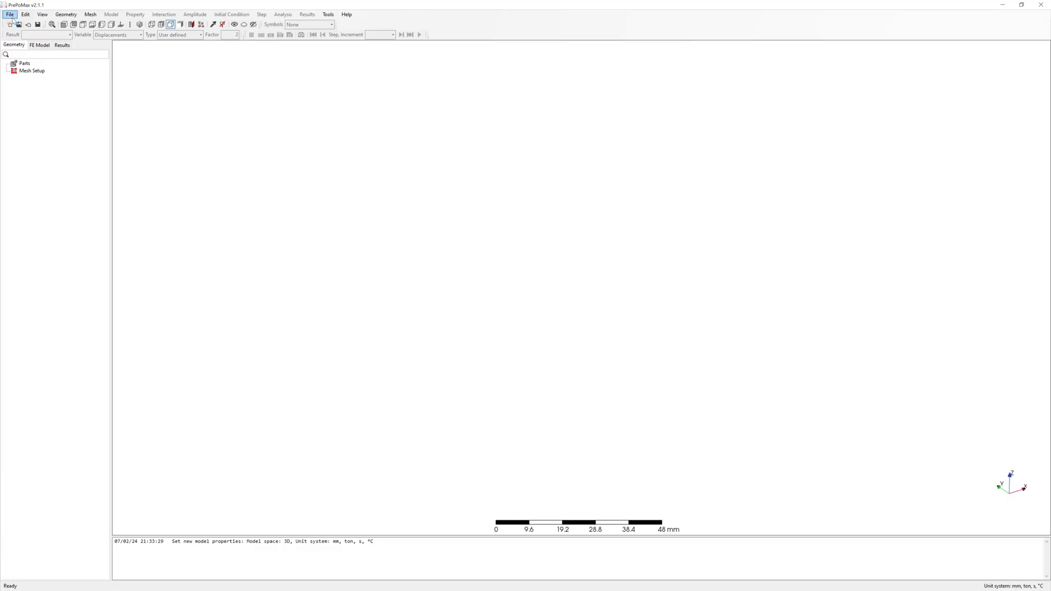
# Open ruler.step, importing the ruler geometry as two shell parts
pyautogui.click(10, 14)
pyautogui.click(23, 32)
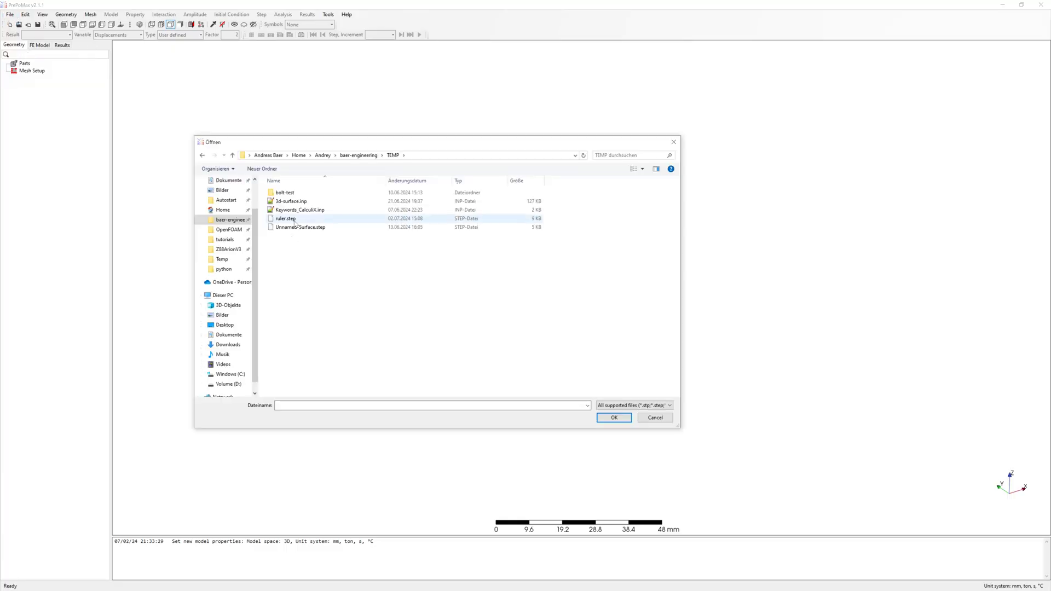
pyautogui.click(290, 220)
pyautogui.click(613, 415)
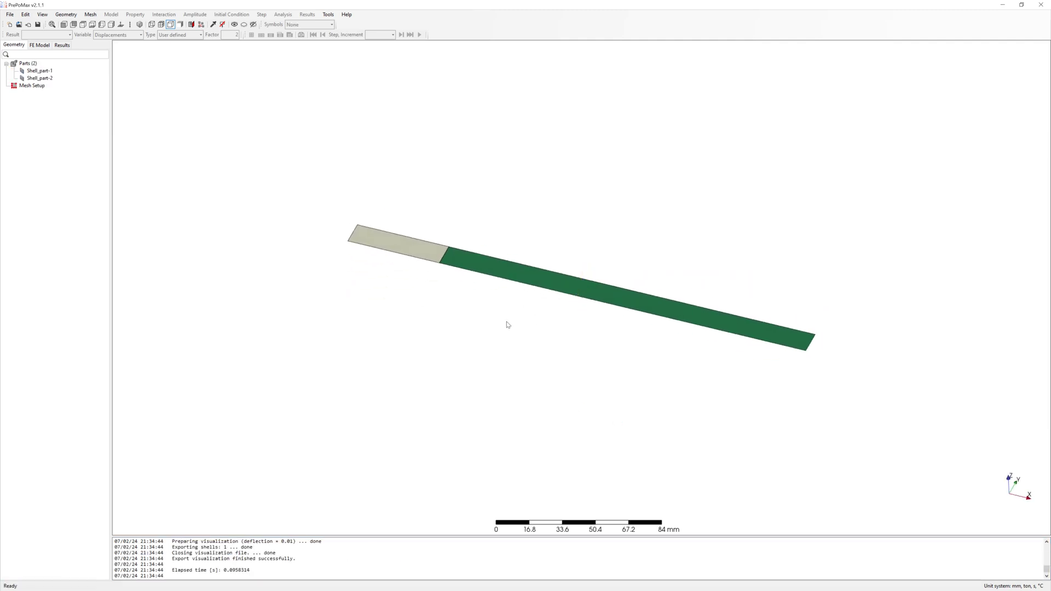
# Combine Shell_part-1 and Shell_part-2 into the compound part Compound-1
pyautogui.click(40, 71)
pyautogui.keyDown('shift'); pyautogui.click(41, 77); pyautogui.keyUp('shift')
pyautogui.rightClick(41, 77)
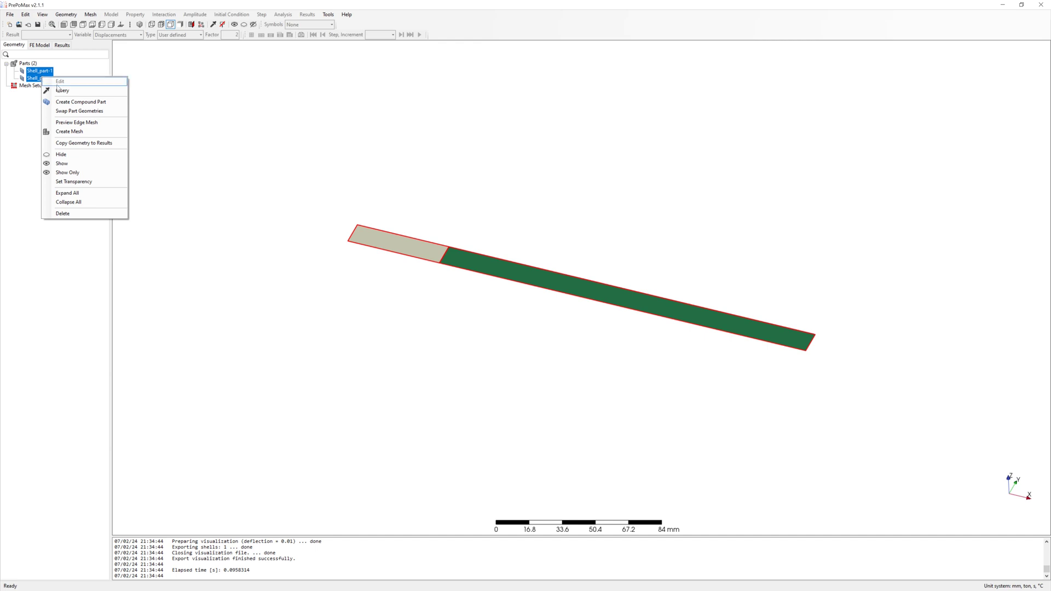
pyautogui.click(114, 102)
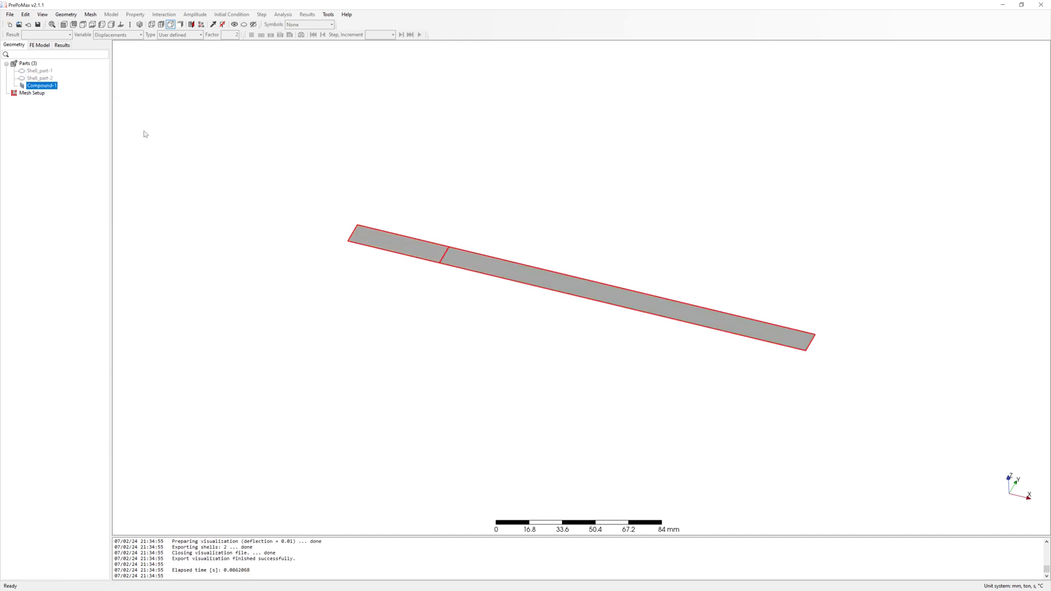
pyautogui.scroll(2, 338, 227)
pyautogui.click(90, 15)
# Create meshing parameters for the ruler with advanced settings and 5 mm max/min element size
pyautogui.moveTo(125, 25)
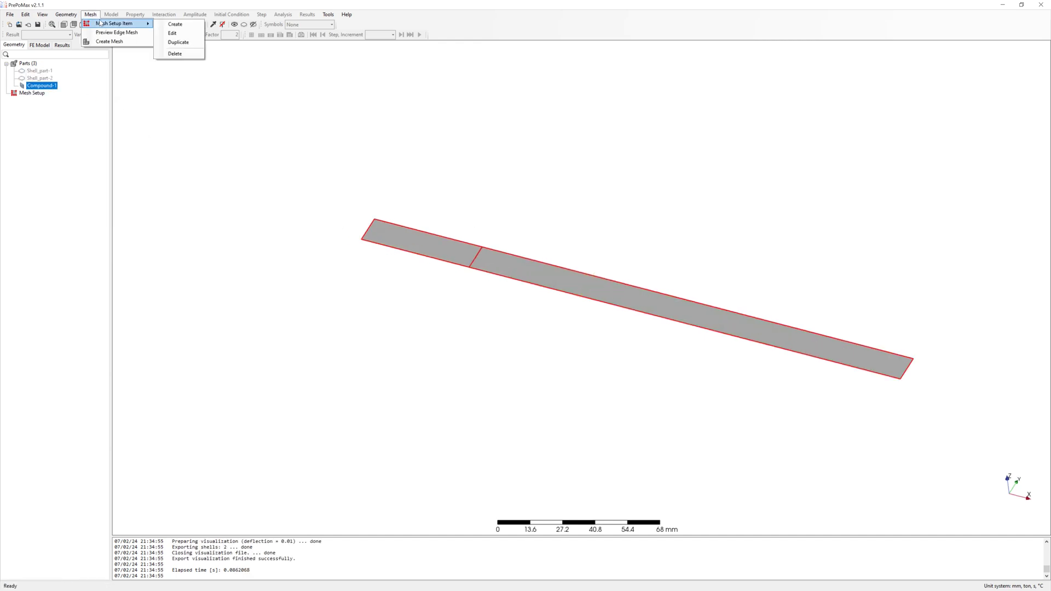
pyautogui.click(177, 26)
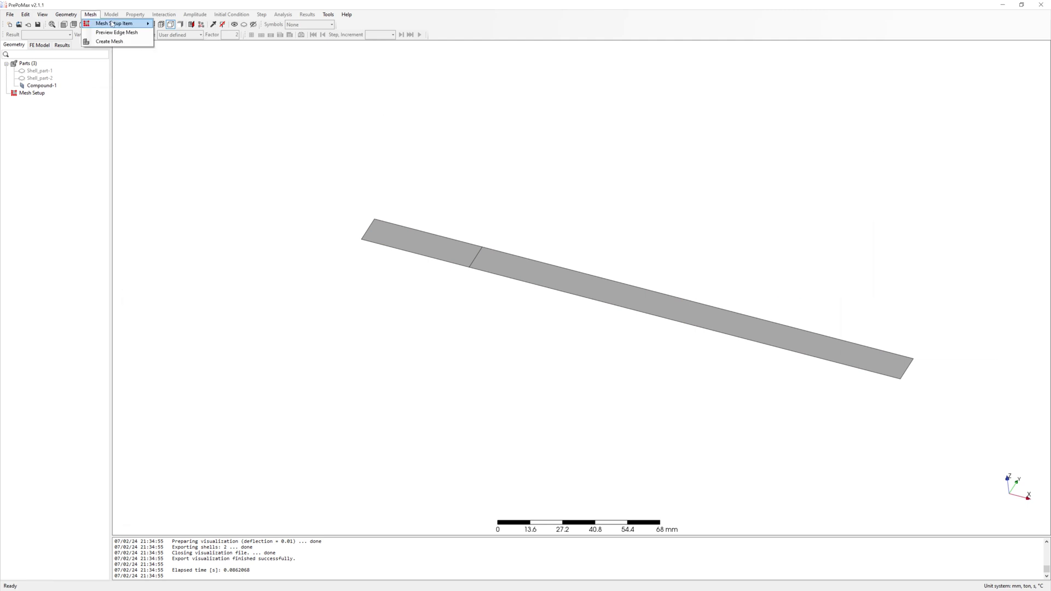
pyautogui.click(178, 26)
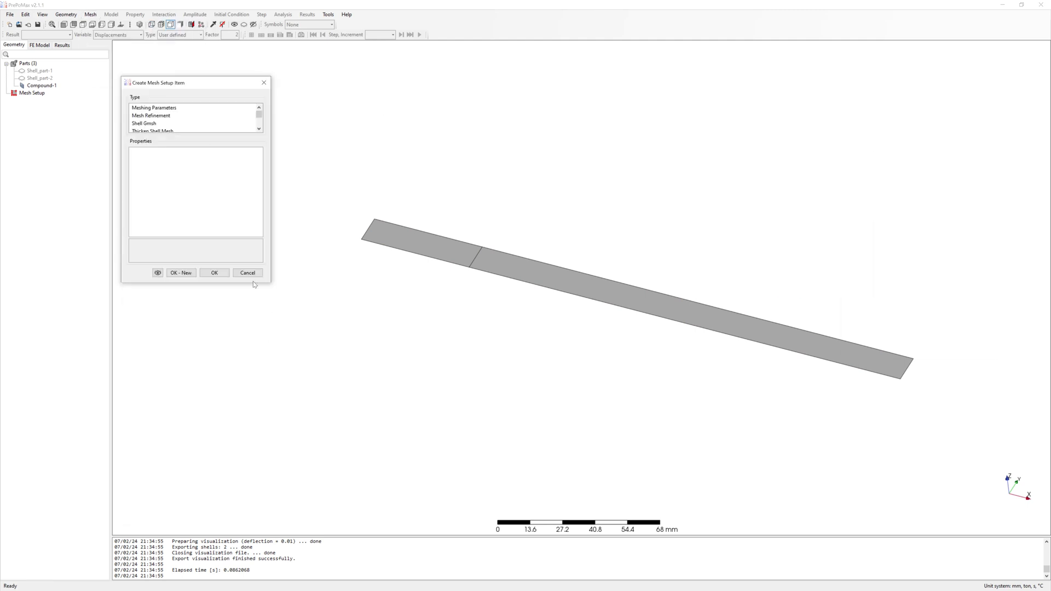
pyautogui.click(154, 108)
pyautogui.click(412, 243)
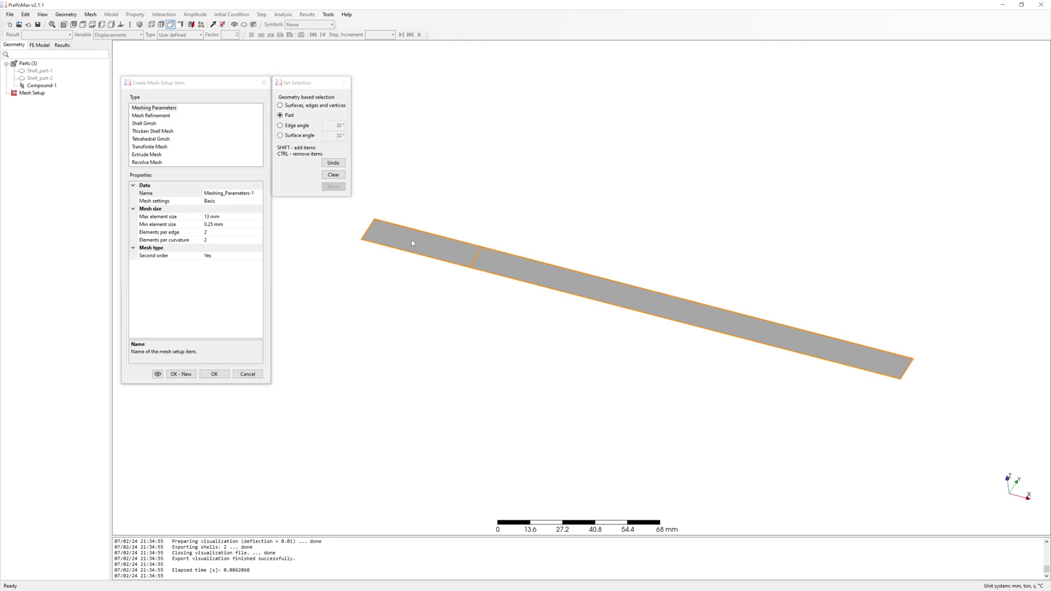
pyautogui.click(237, 201)
pyautogui.click(259, 201)
pyautogui.click(219, 220)
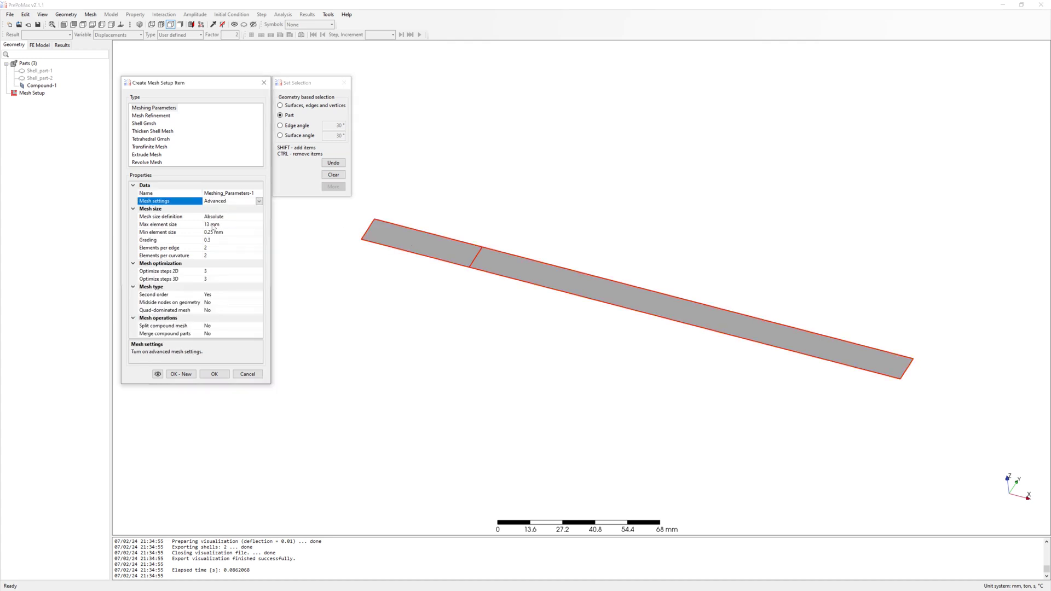
pyautogui.doubleClick(211, 224)
pyautogui.write('5')
pyautogui.doubleClick(210, 233)
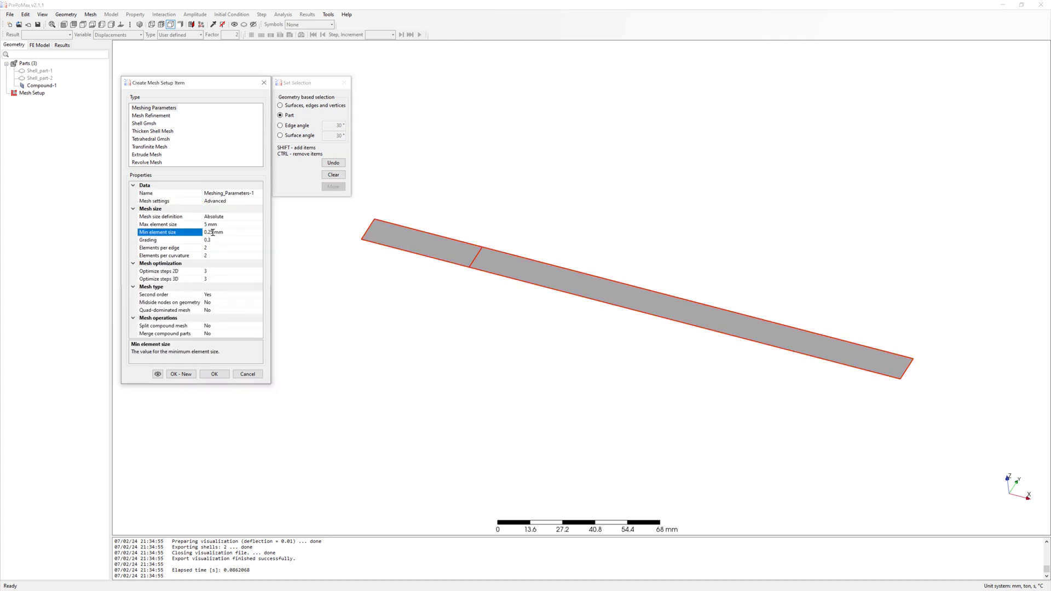
pyautogui.write('5')
# Switch off second-order elements, turn on quad-dominated meshing, and confirm the mesh setup
pyautogui.click(227, 295)
pyautogui.click(233, 310)
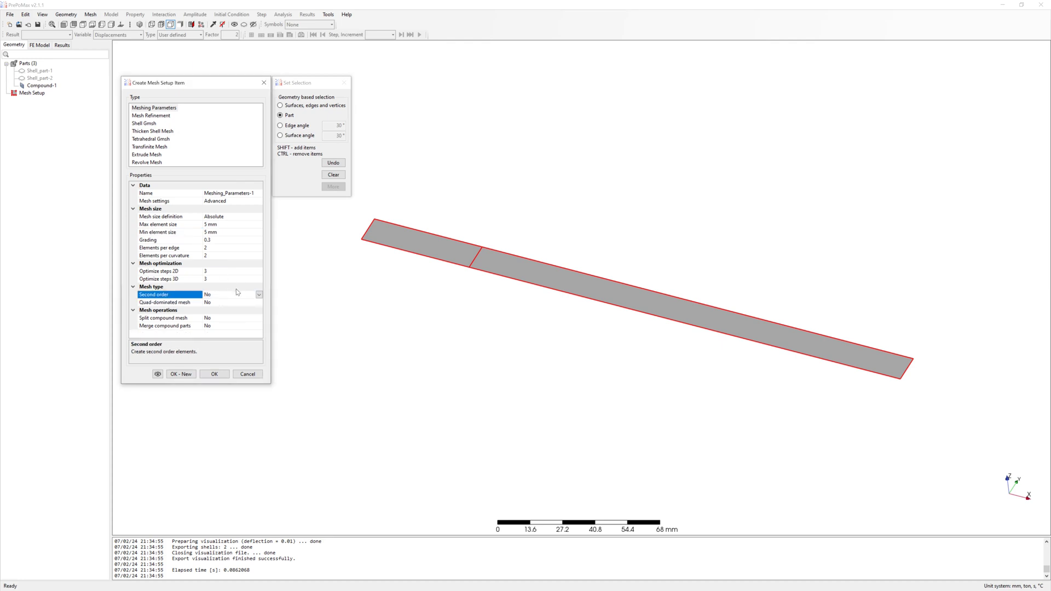
pyautogui.click(230, 302)
pyautogui.click(217, 309)
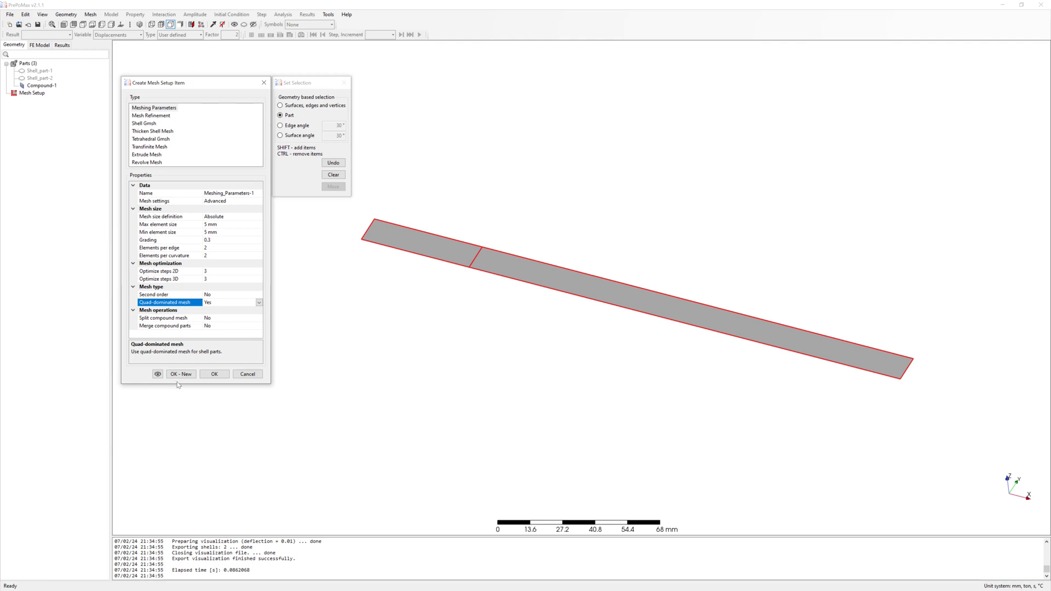
pyautogui.click(214, 374)
# Mesh Compound-1, giving 150 quad shell elements and 204 nodes, and view it from above
pyautogui.click(90, 15)
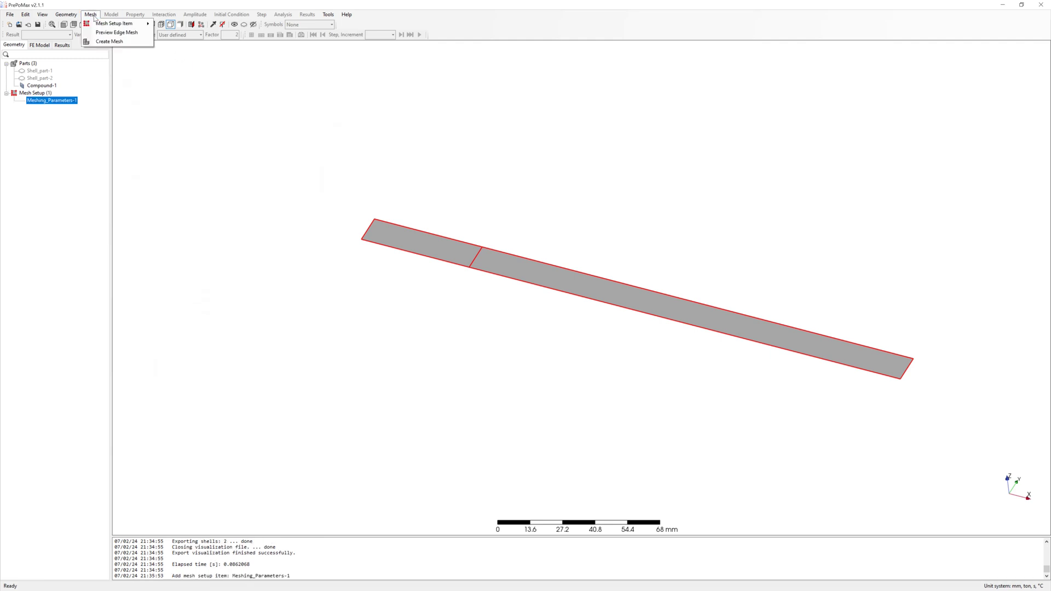
pyautogui.click(109, 41)
pyautogui.click(211, 251)
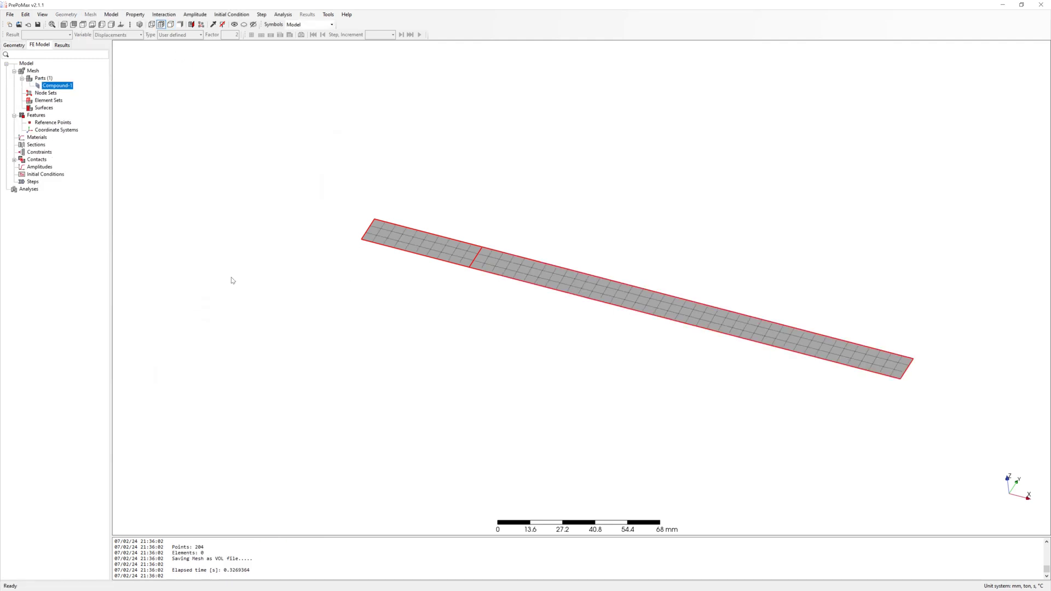
pyautogui.doubleClick(57, 85)
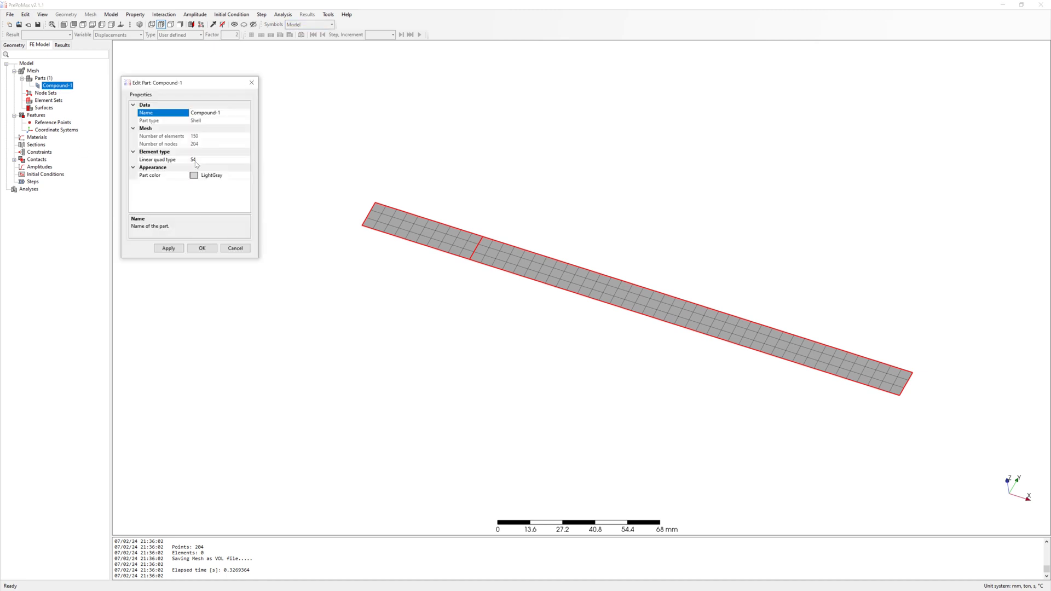
pyautogui.click(202, 248)
pyautogui.moveTo(380, 326); pyautogui.dragTo(578, 173, button='middle')
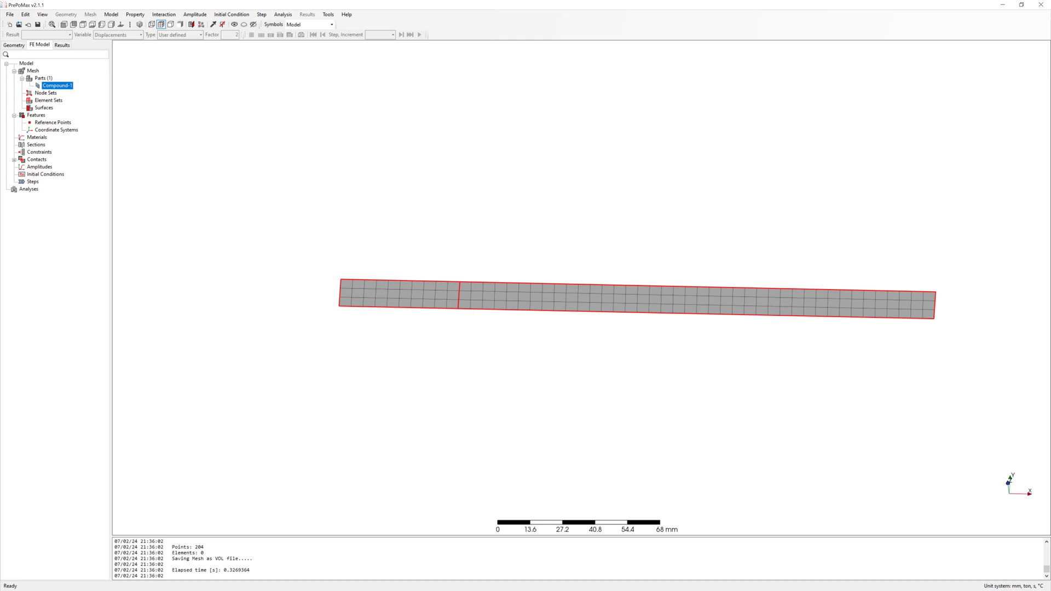
# Create a node set named 'fix' from the box-selected nodes at the ruler's left end
pyautogui.rightClick(53, 93)
pyautogui.click(69, 99)
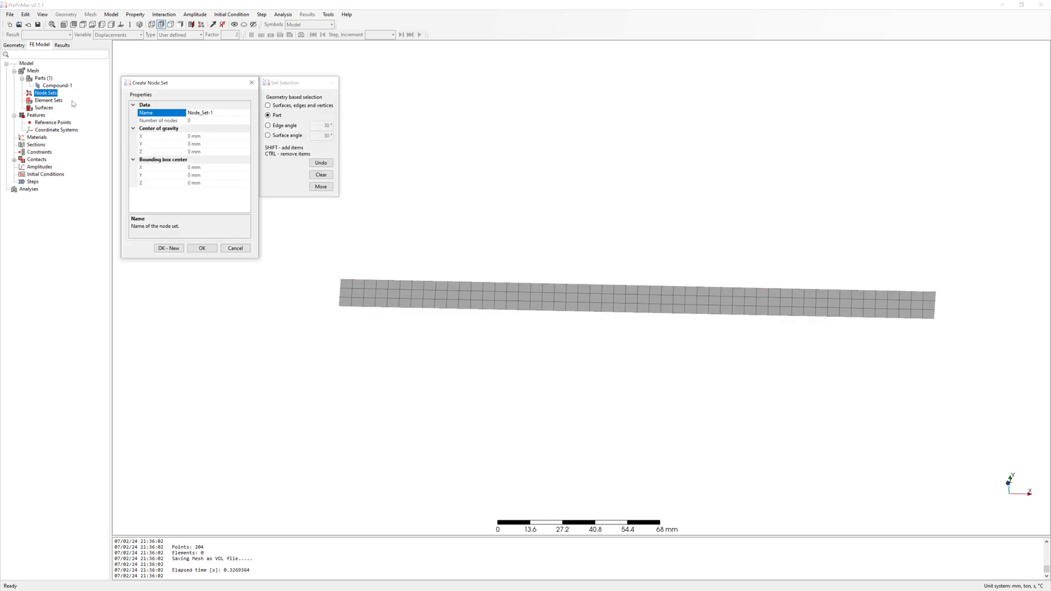
pyautogui.click(321, 187)
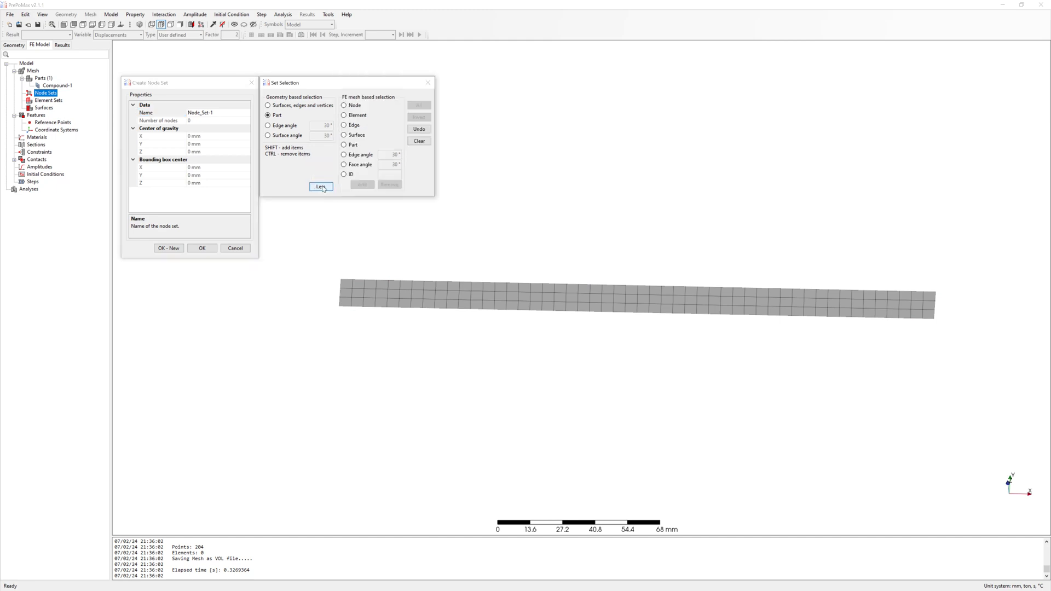
pyautogui.click(350, 105)
pyautogui.moveTo(325, 262); pyautogui.dragTo(465, 322)
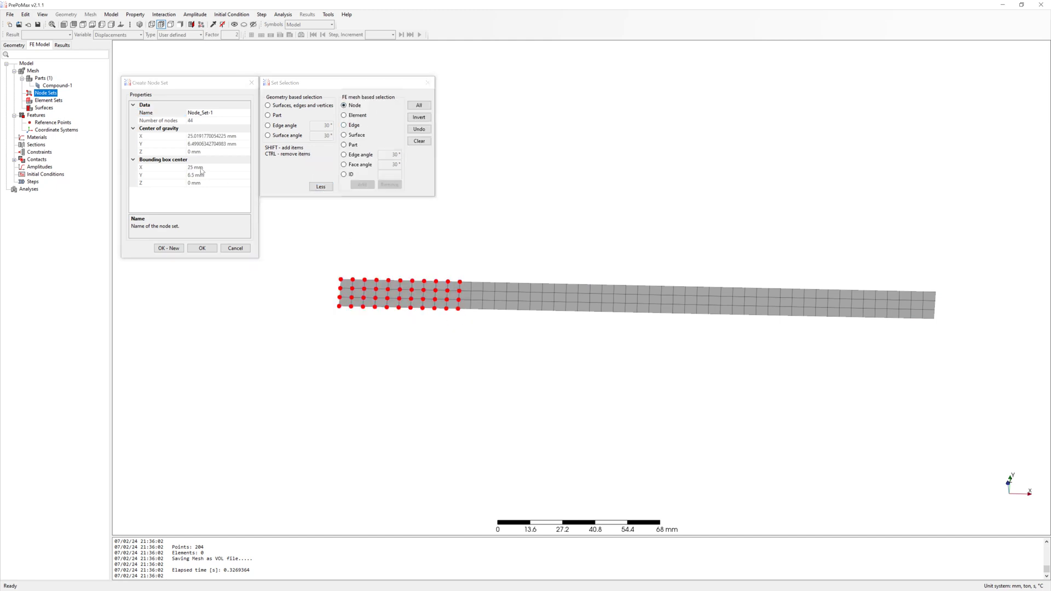
pyautogui.click(203, 112)
pyautogui.write('fi')
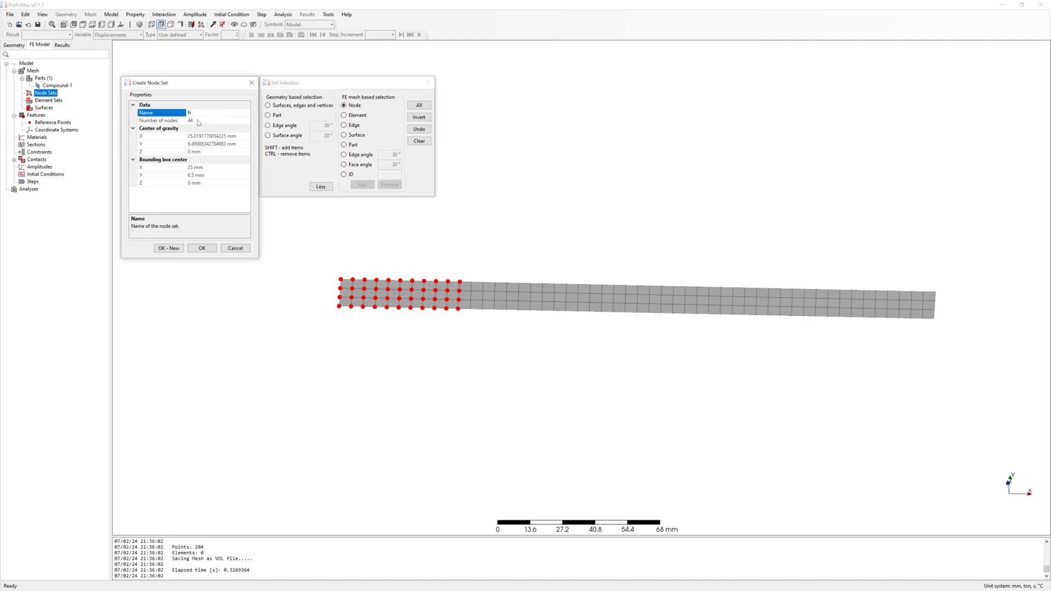
pyautogui.write('x')
pyautogui.click(202, 248)
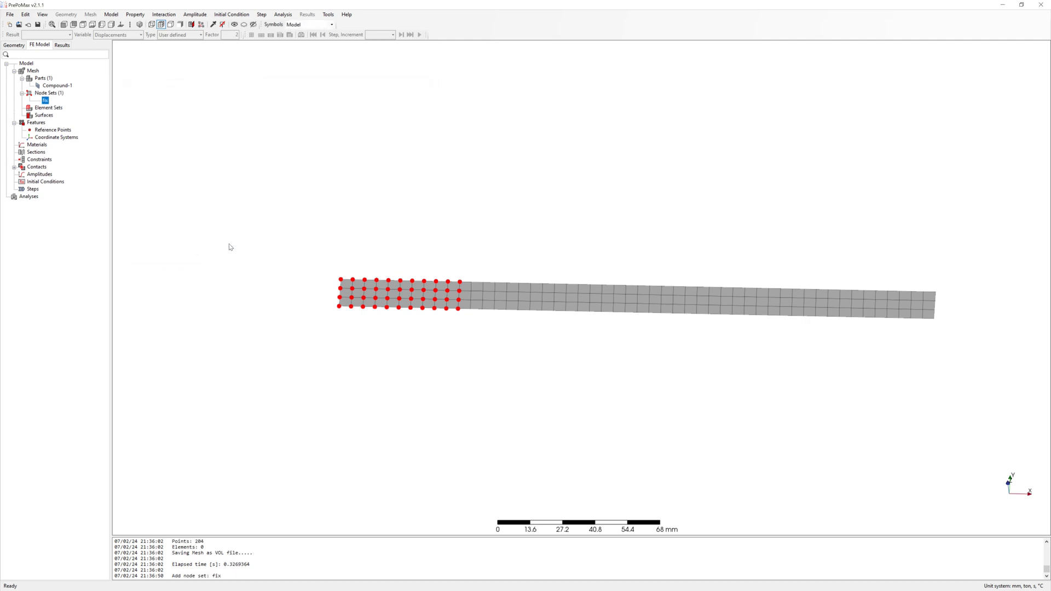
# Display the fix set's nodes on the compound part in a tilted 3D view
pyautogui.click(57, 86)
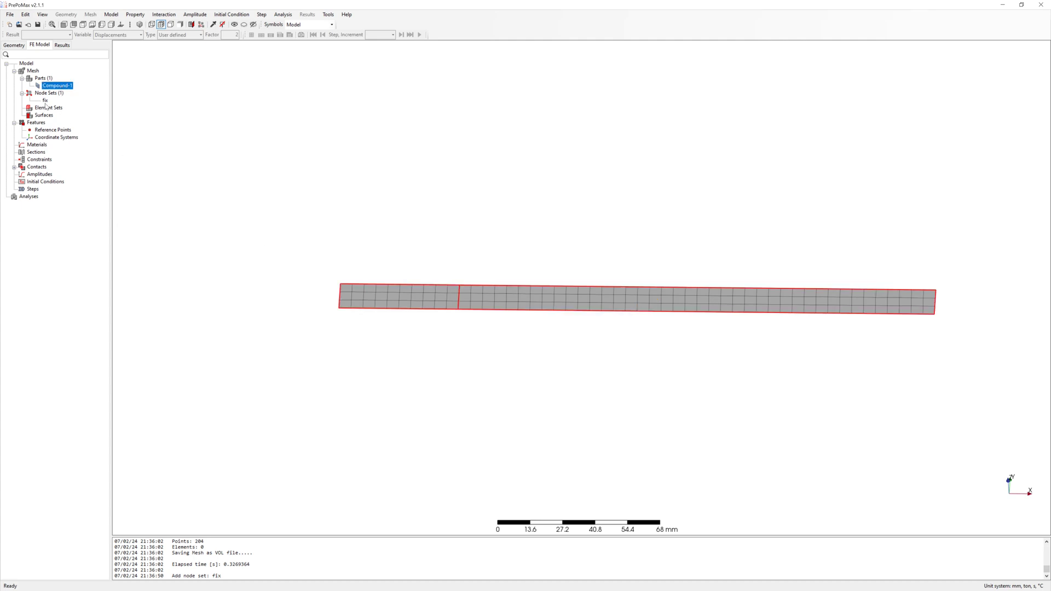
pyautogui.click(45, 100)
pyautogui.moveTo(427, 320); pyautogui.dragTo(408, 158, button='middle')
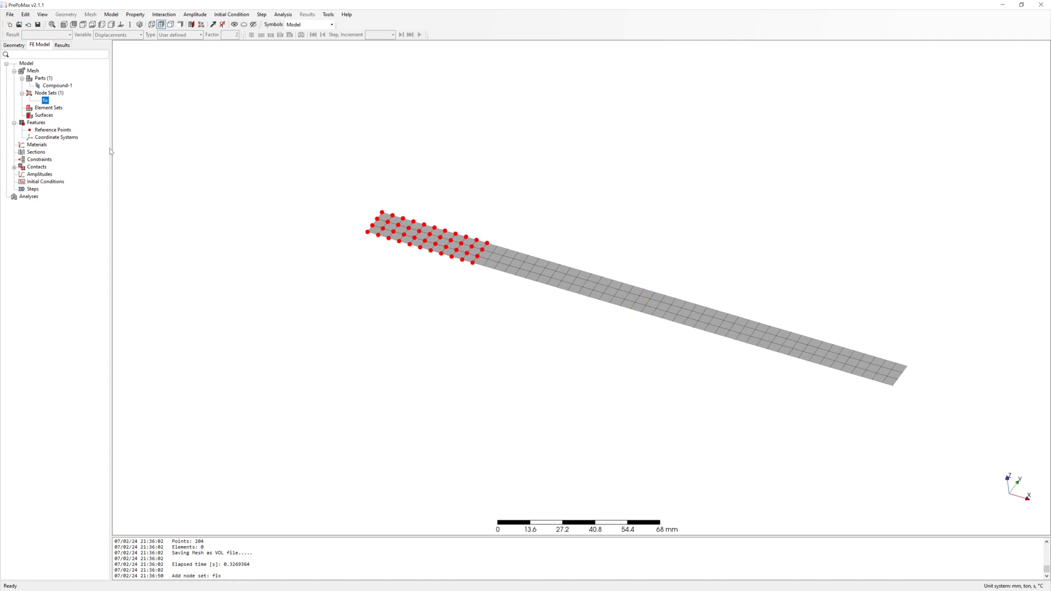
# Create material 'steel' with elastic properties: Young's modulus 210000 MPa, Poisson's ratio 0.3
pyautogui.rightClick(44, 144)
pyautogui.click(67, 155)
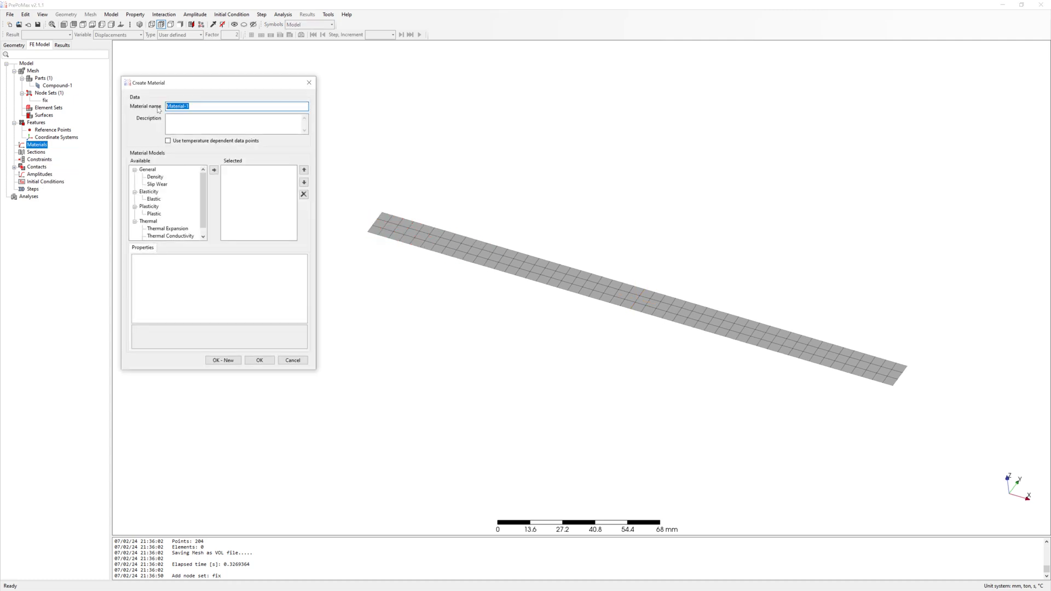
pyautogui.write('steel')
pyautogui.click(158, 200)
pyautogui.click(214, 170)
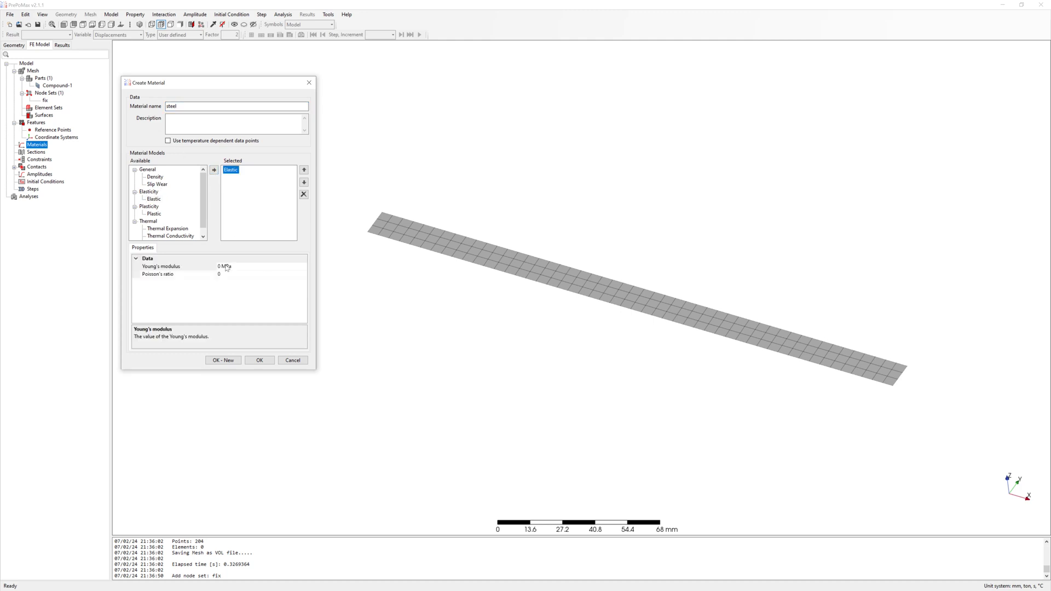
pyautogui.click(216, 266)
pyautogui.write('210000')
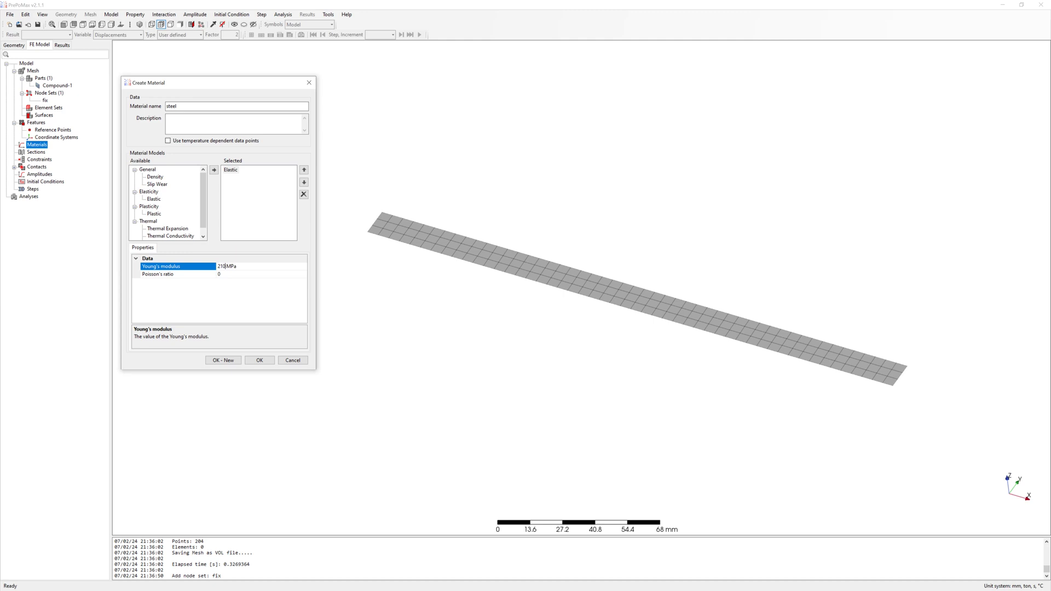
pyautogui.click(227, 275)
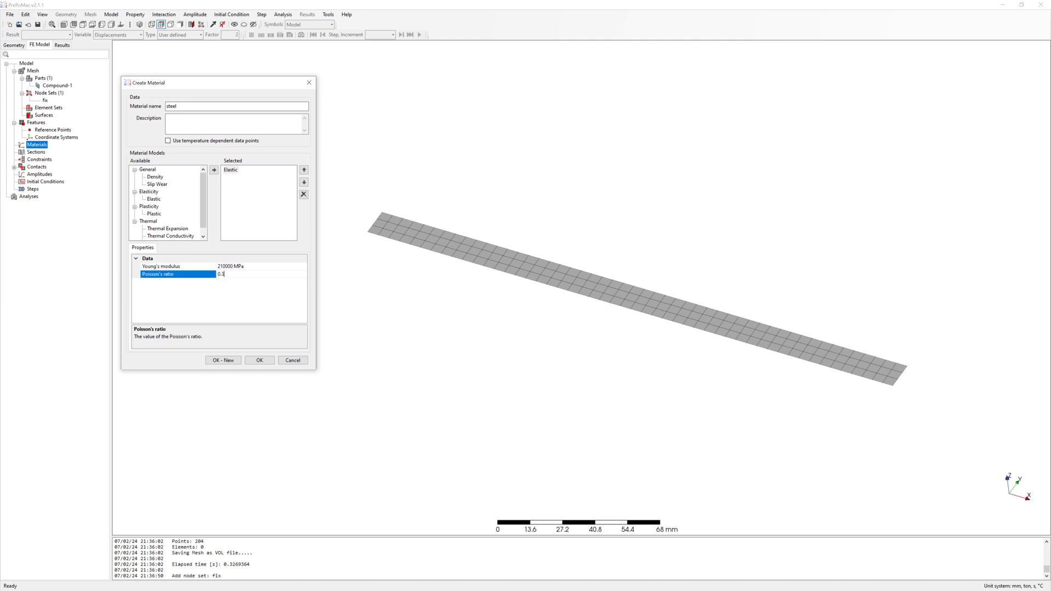
pyautogui.write('0.3')
# Add a density of 7.85E-09 t/mm³ to steel and confirm the material
pyautogui.click(155, 177)
pyautogui.click(214, 170)
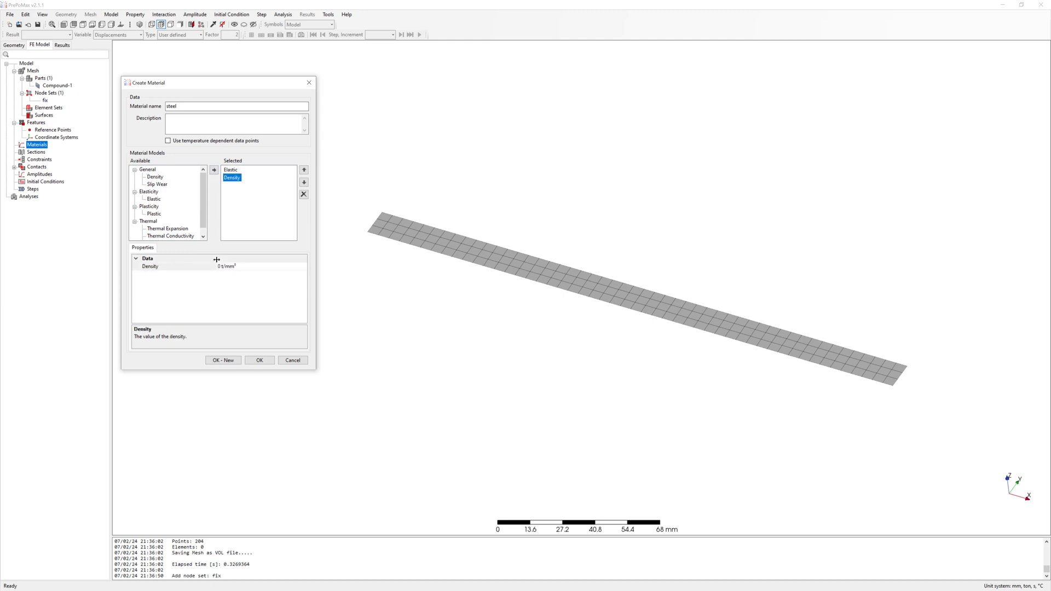
pyautogui.click(217, 266)
pyautogui.write('7.85')
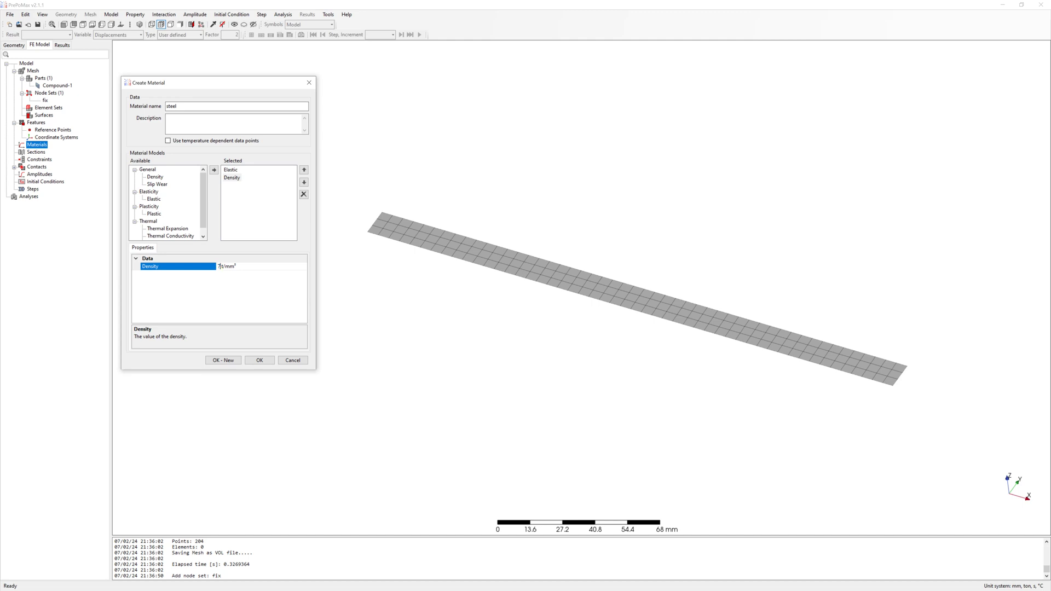
pyautogui.press('Return')
pyautogui.write('E-09')
pyautogui.click(259, 361)
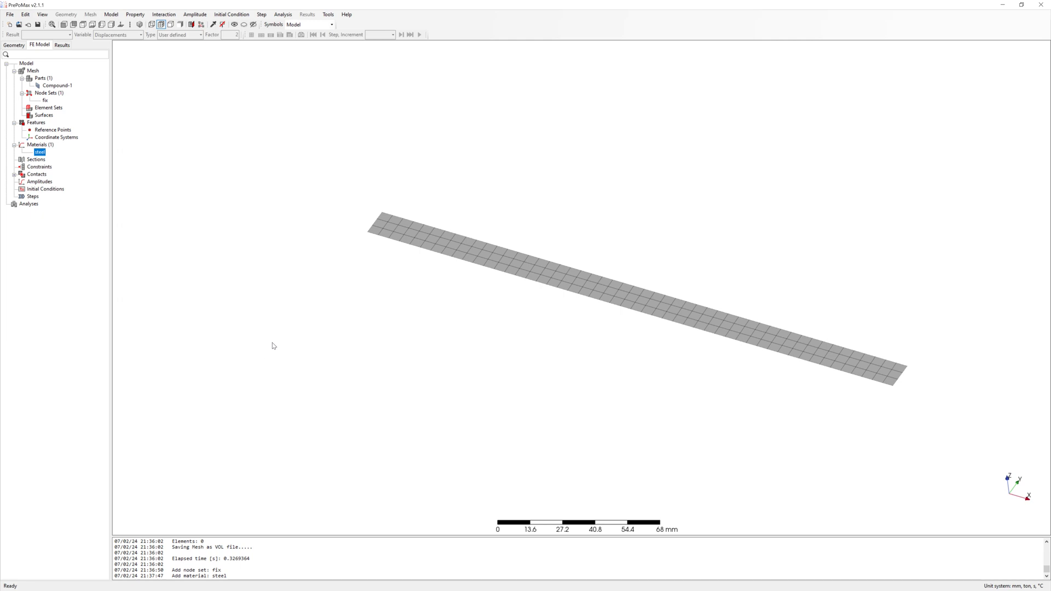
# Assign the ruler part a 0.5 mm thick steel shell section, then open step creation
pyautogui.rightClick(34, 159)
pyautogui.click(61, 165)
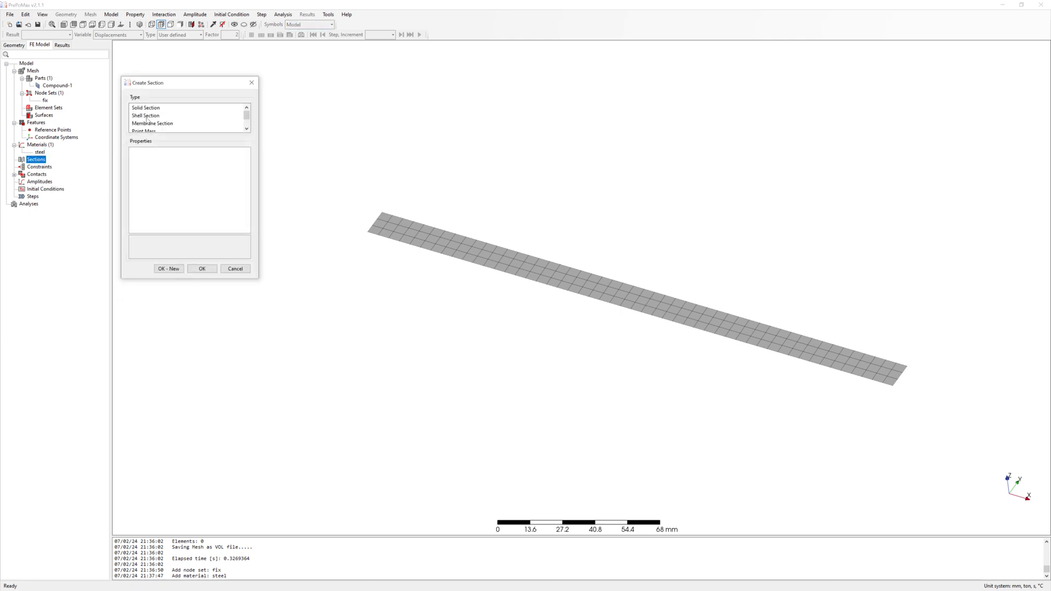
pyautogui.click(267, 115)
pyautogui.click(400, 219)
pyautogui.doubleClick(189, 174)
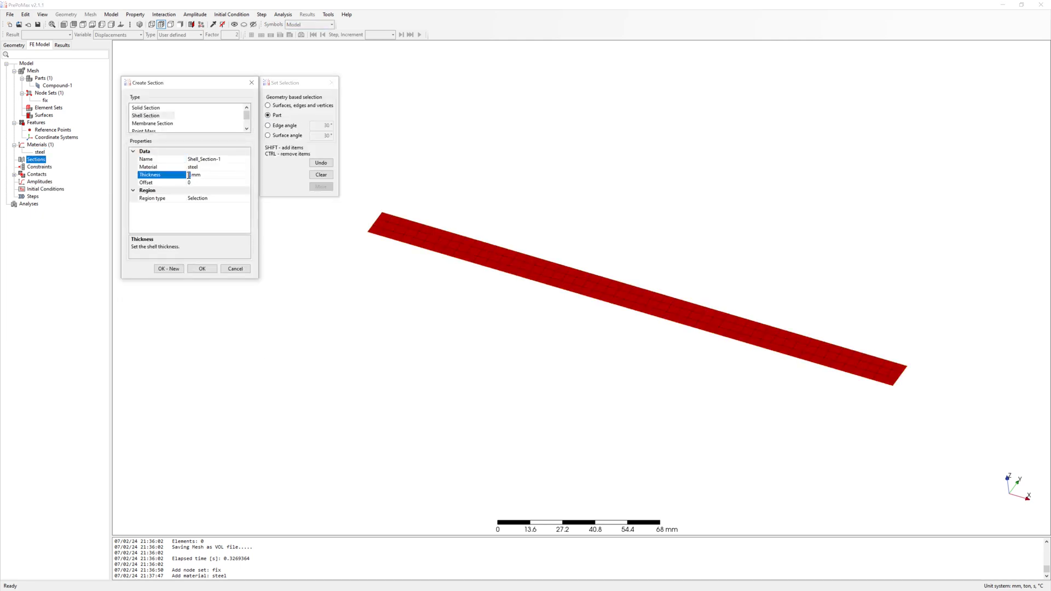
pyautogui.click(202, 268)
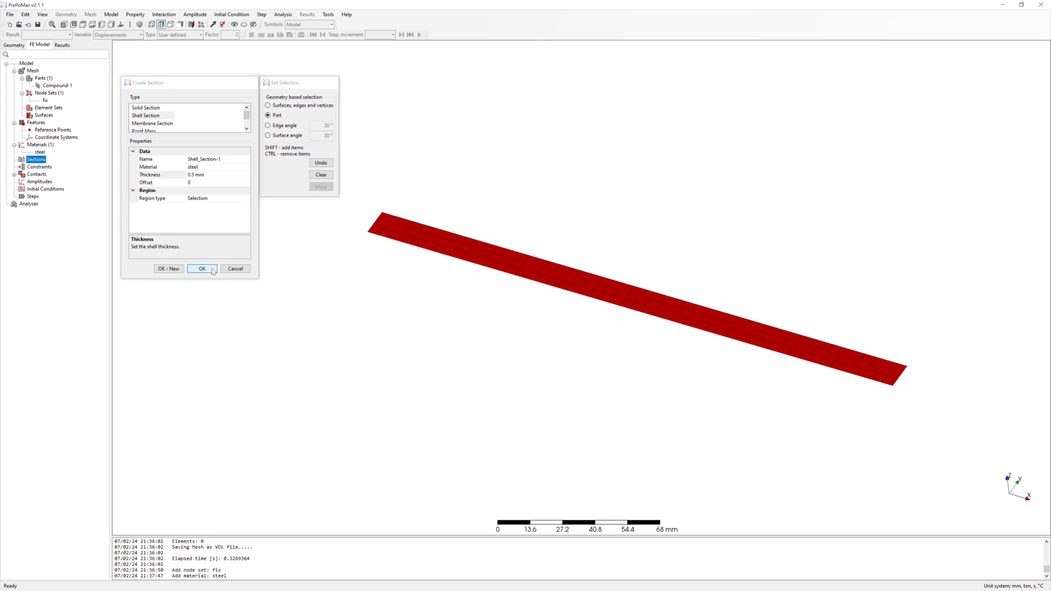
pyautogui.click(214, 250)
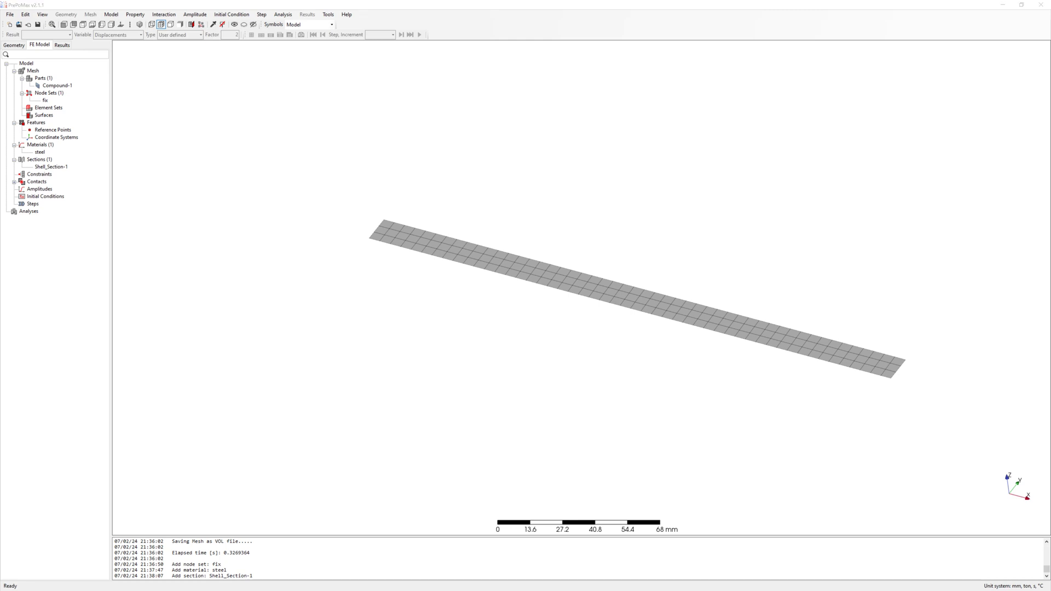
pyautogui.doubleClick(34, 204)
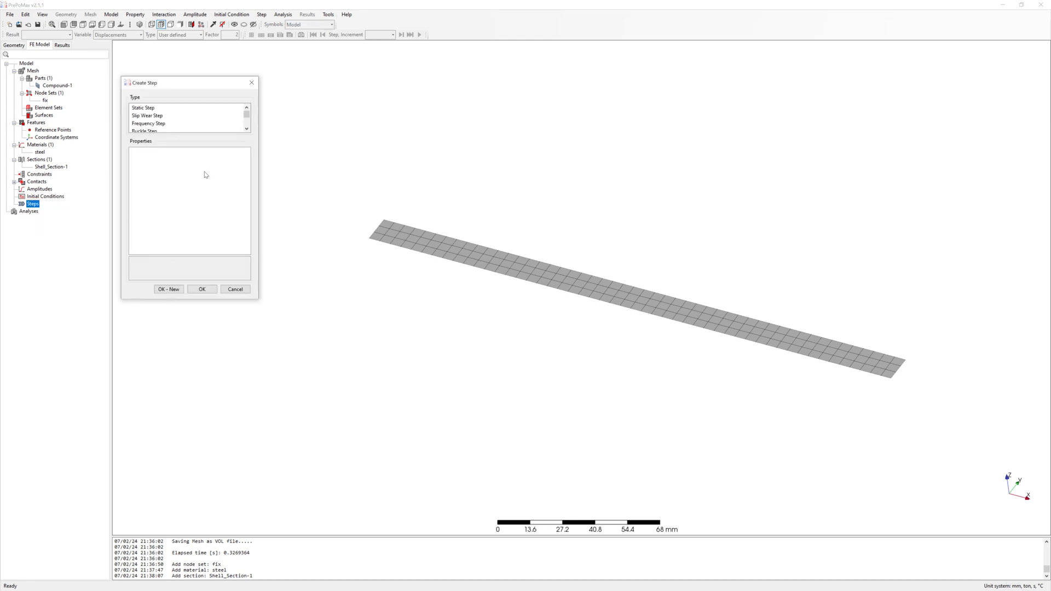
# Create frequency step Step-1
pyautogui.moveTo(258, 301); pyautogui.dragTo(262, 401)
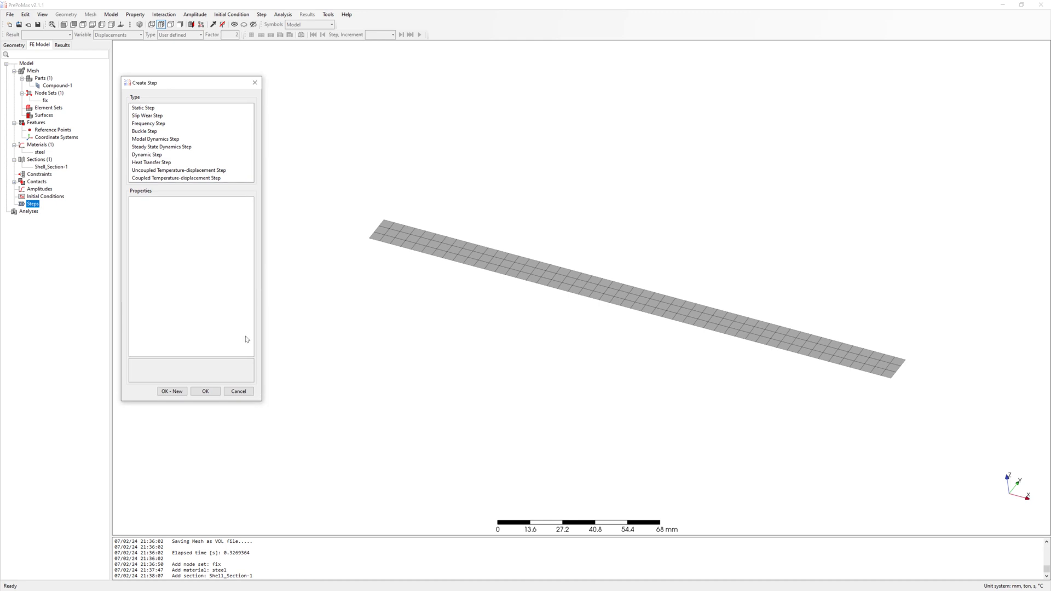
pyautogui.press('Down')
pyautogui.press('Down')
pyautogui.press('Down')
pyautogui.click(200, 240)
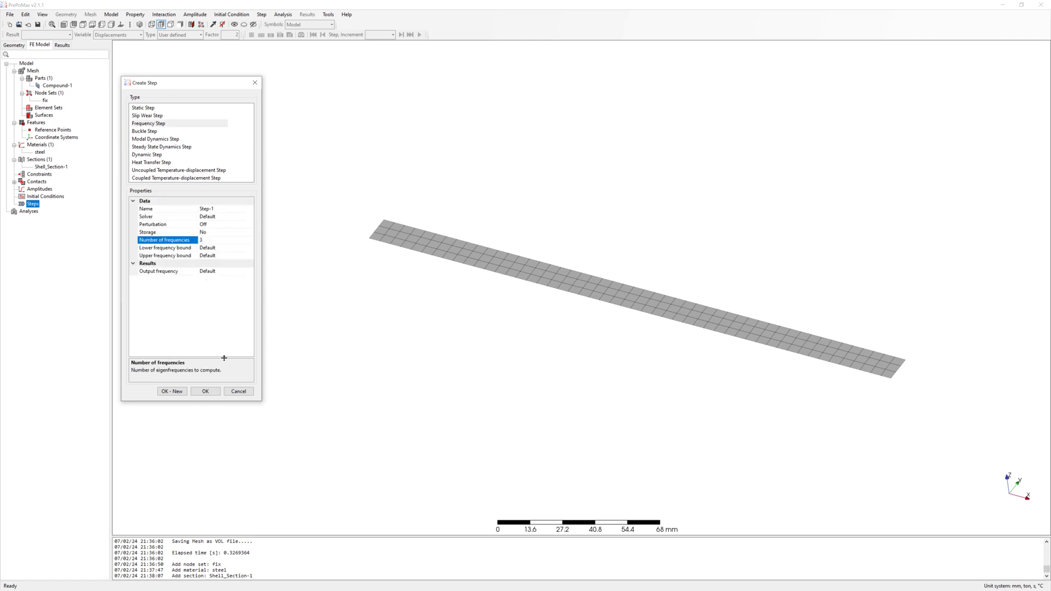
pyautogui.click(214, 392)
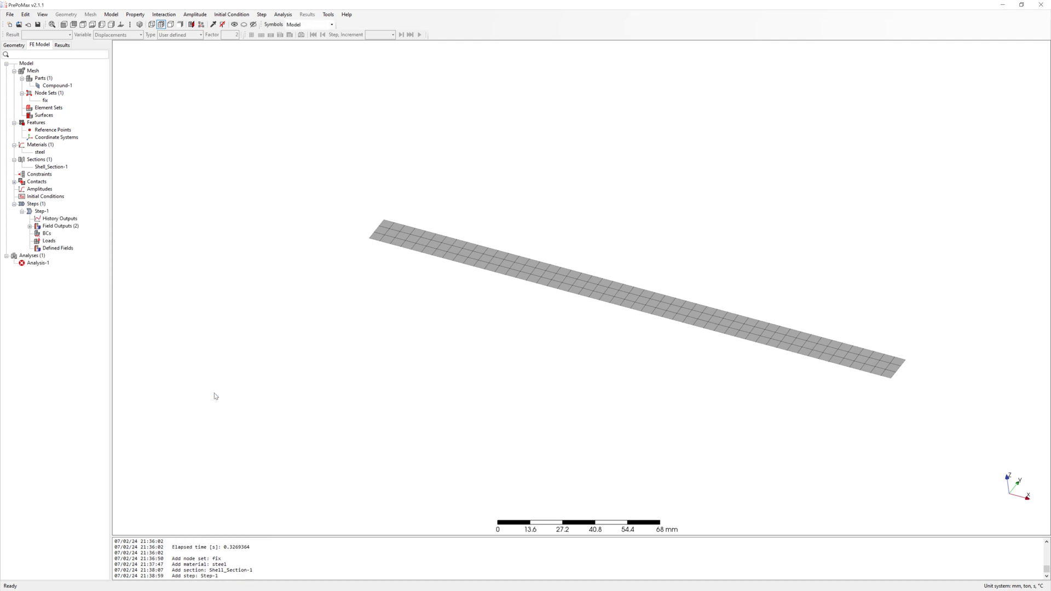
# Add fixed boundary condition Fixed-1 on the node set fix
pyautogui.rightClick(49, 236)
pyautogui.click(63, 239)
pyautogui.click(162, 108)
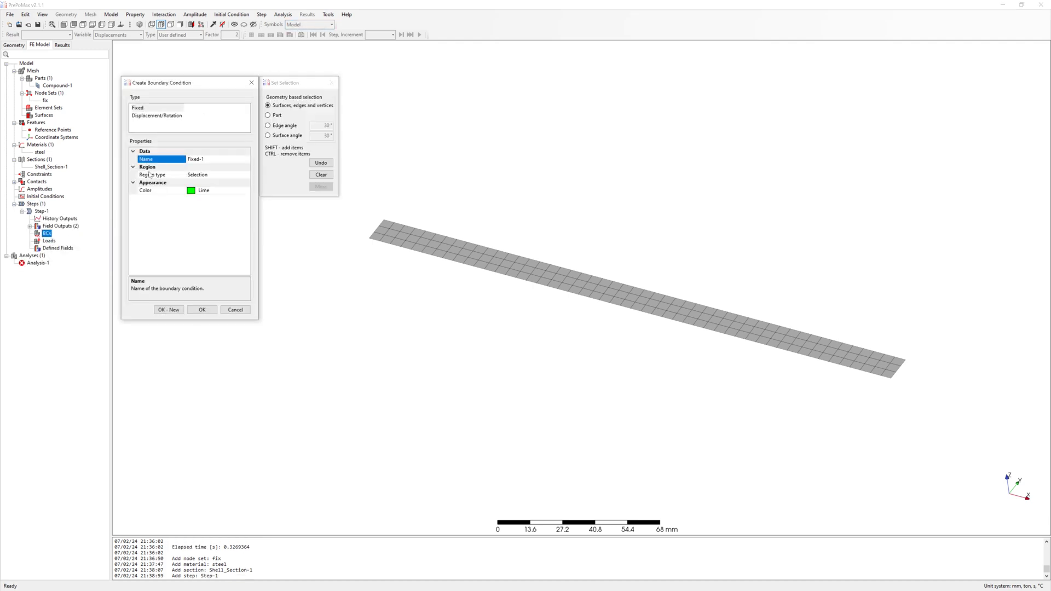
pyautogui.click(156, 175)
pyautogui.click(247, 175)
pyautogui.click(199, 189)
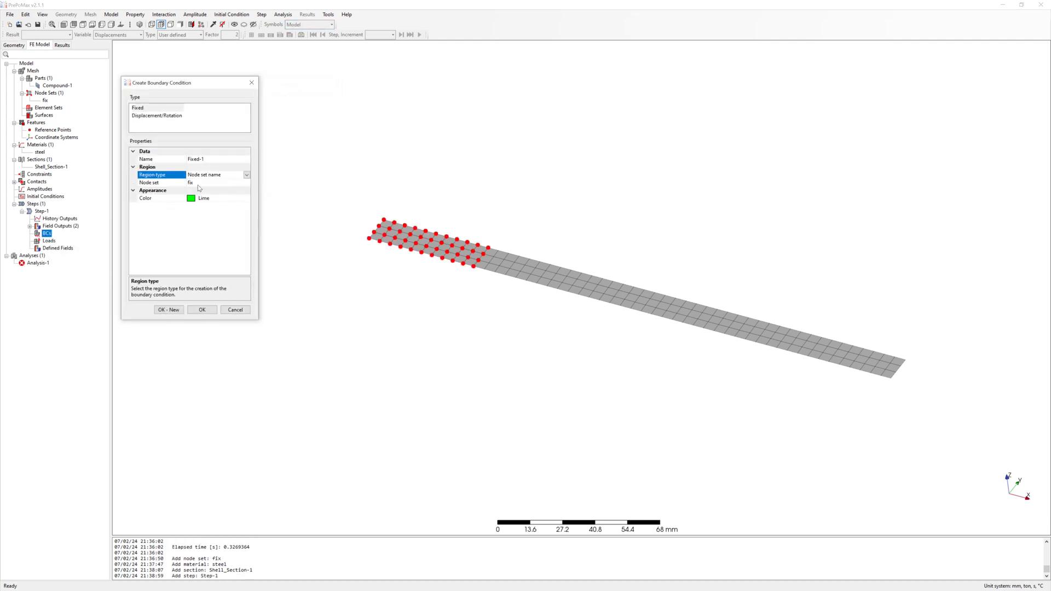
pyautogui.click(202, 310)
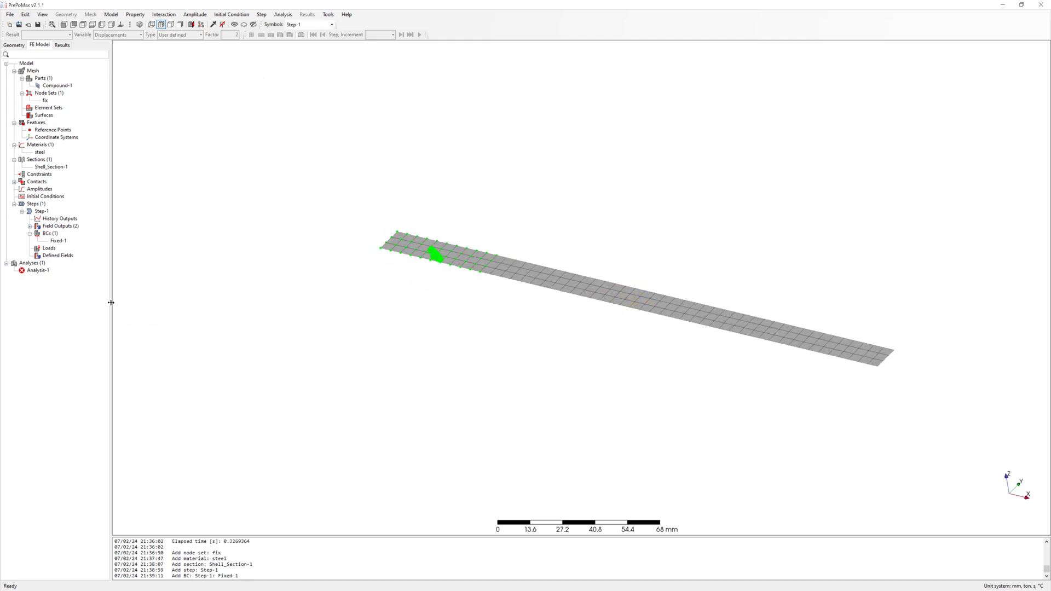
pyautogui.rightClick(44, 272)
# Run Analysis-1, overwriting previous results, and load its results
pyautogui.click(64, 297)
pyautogui.click(520, 318)
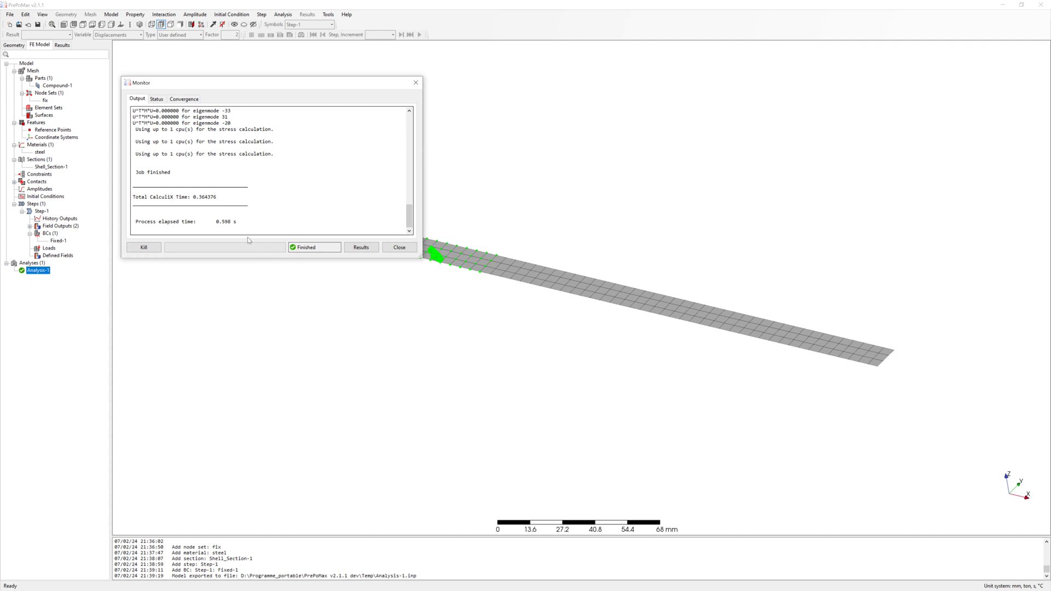
pyautogui.click(361, 246)
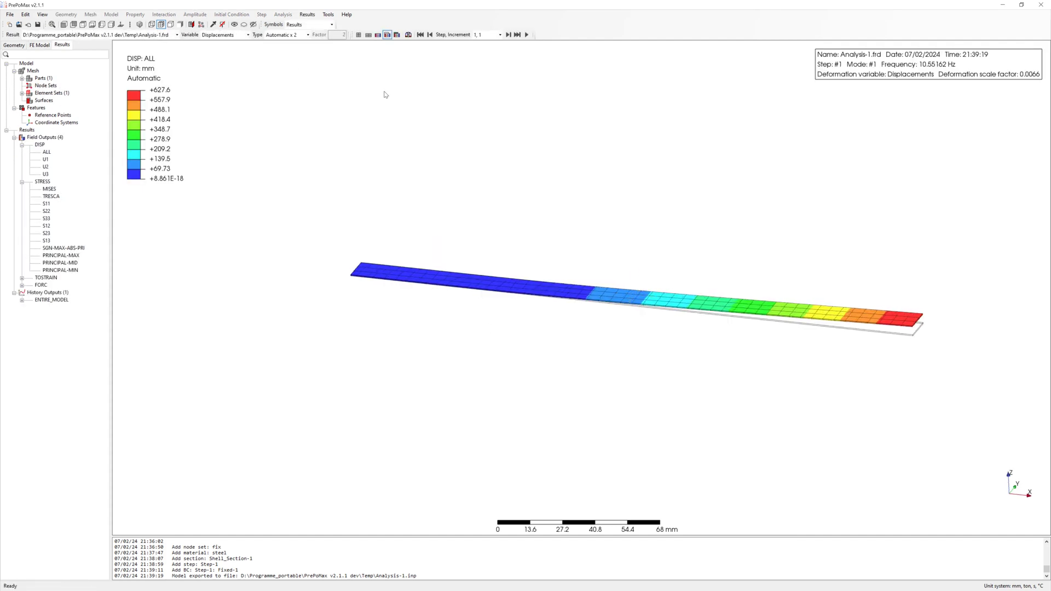
# Review the mode shapes at 5x deformation scale, stepping through 10.55, 66.15 and 185.7108 Hz
pyautogui.click(308, 35)
pyautogui.click(282, 84)
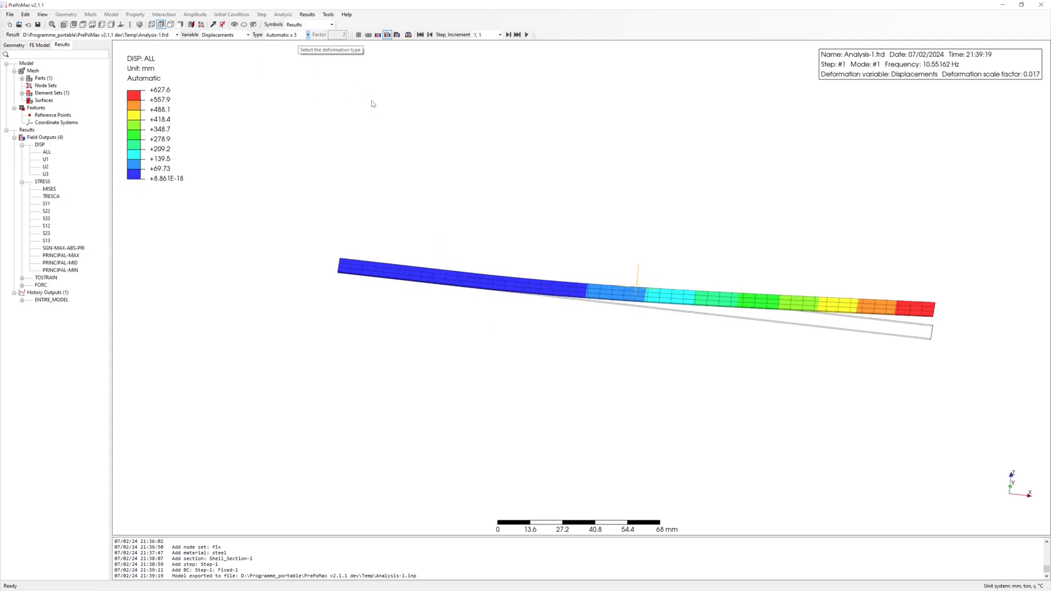
pyautogui.moveTo(391, 186); pyautogui.dragTo(544, 280, button='middle')
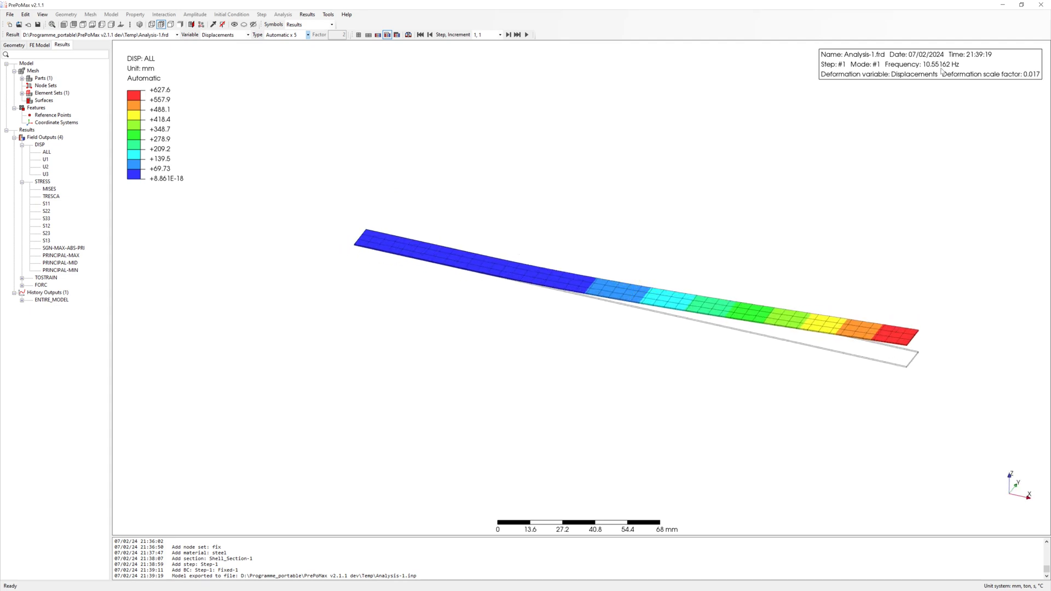
pyautogui.click(508, 35)
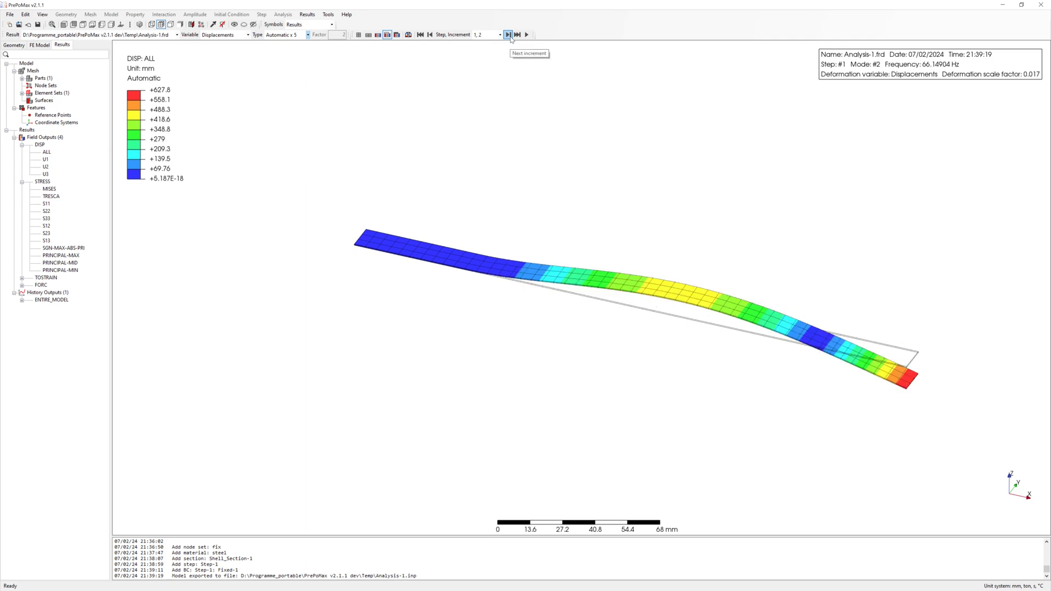
pyautogui.moveTo(680, 235)
pyautogui.mouseDown(button='middle')
pyautogui.moveTo(692, 213)
pyautogui.moveTo(680, 230)
pyautogui.mouseUp(button='middle')
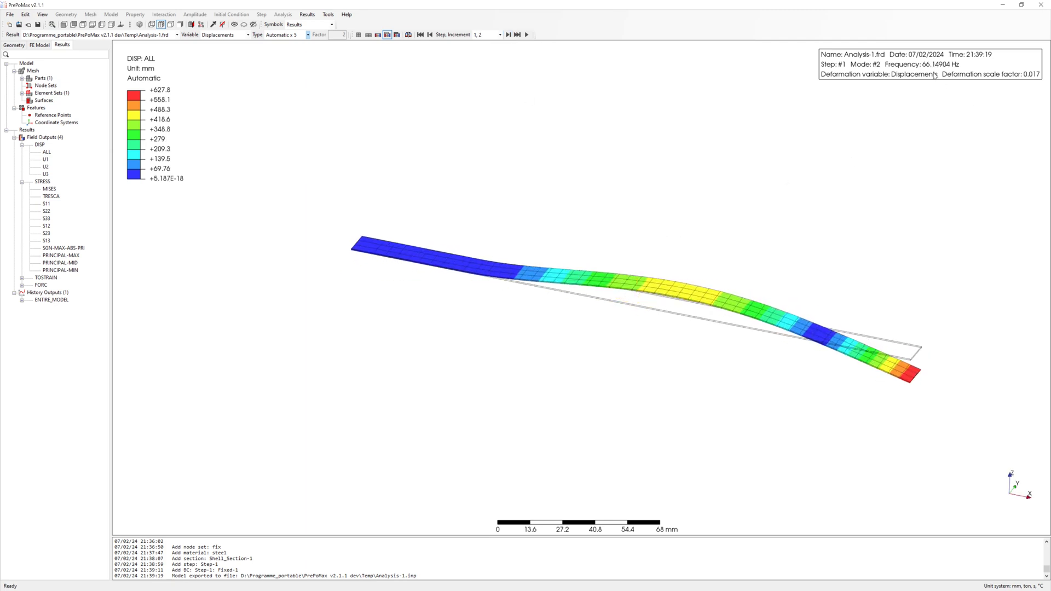
pyautogui.click(508, 34)
pyautogui.moveTo(607, 276); pyautogui.dragTo(685, 230, button='middle')
pyautogui.scroll(2, 849, 132)
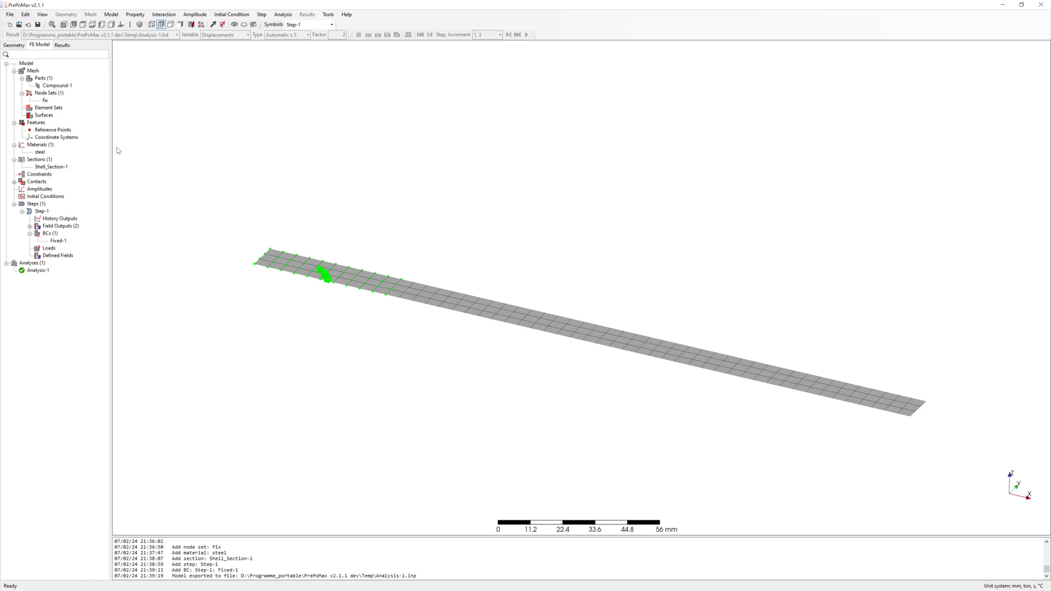
# Create tabular amplitude Tabular-1 with points 0/0, 0.5/1, 0.5/0 and 10/0
pyautogui.rightClick(47, 190)
pyautogui.click(66, 193)
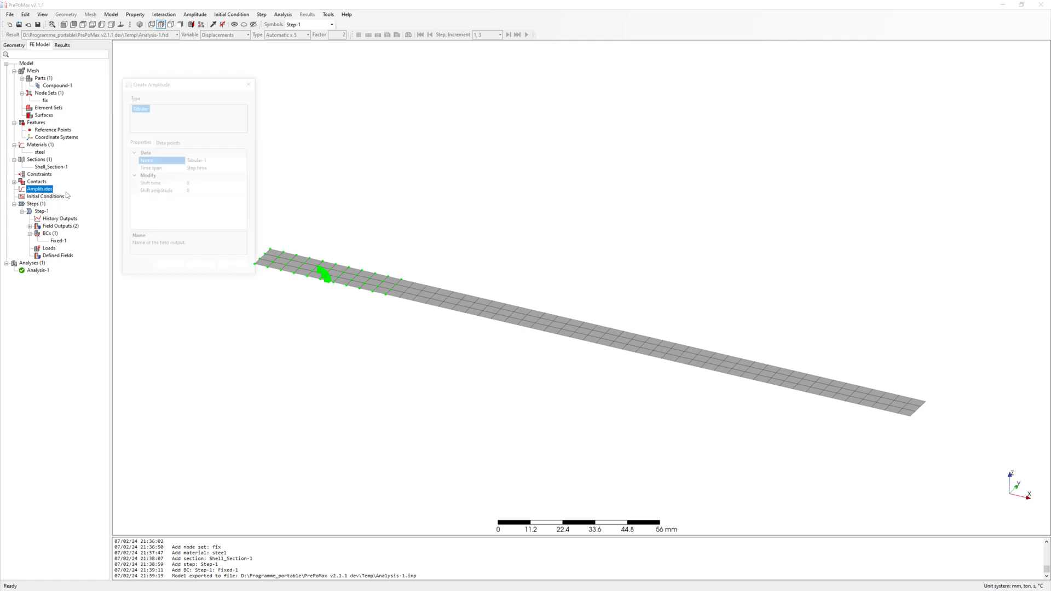
pyautogui.click(169, 144)
pyautogui.write('0.5')
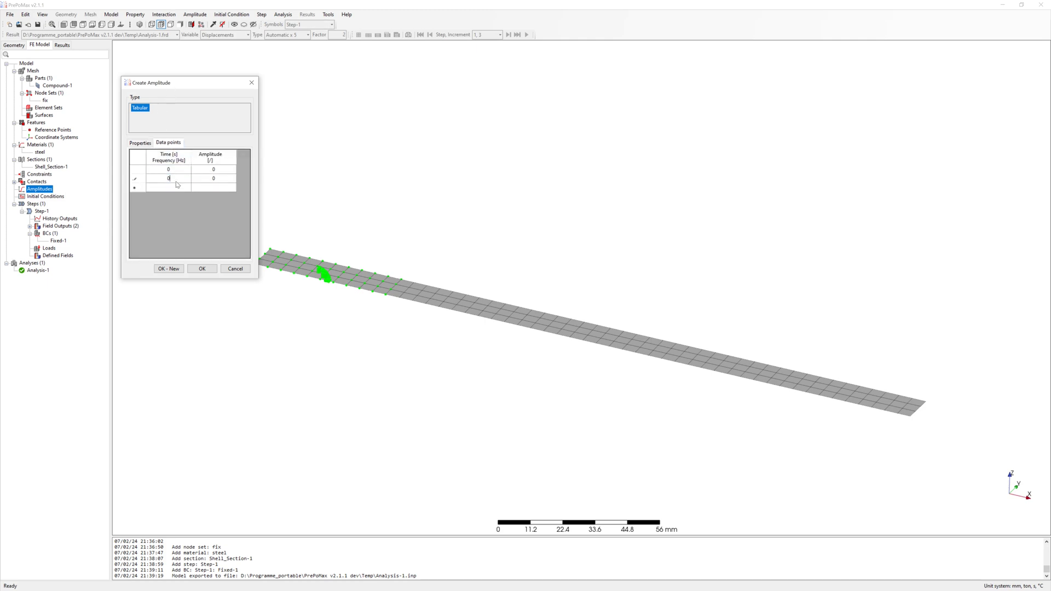
pyautogui.click(217, 178)
pyautogui.write('1')
pyautogui.click(169, 188)
pyautogui.write('0.5')
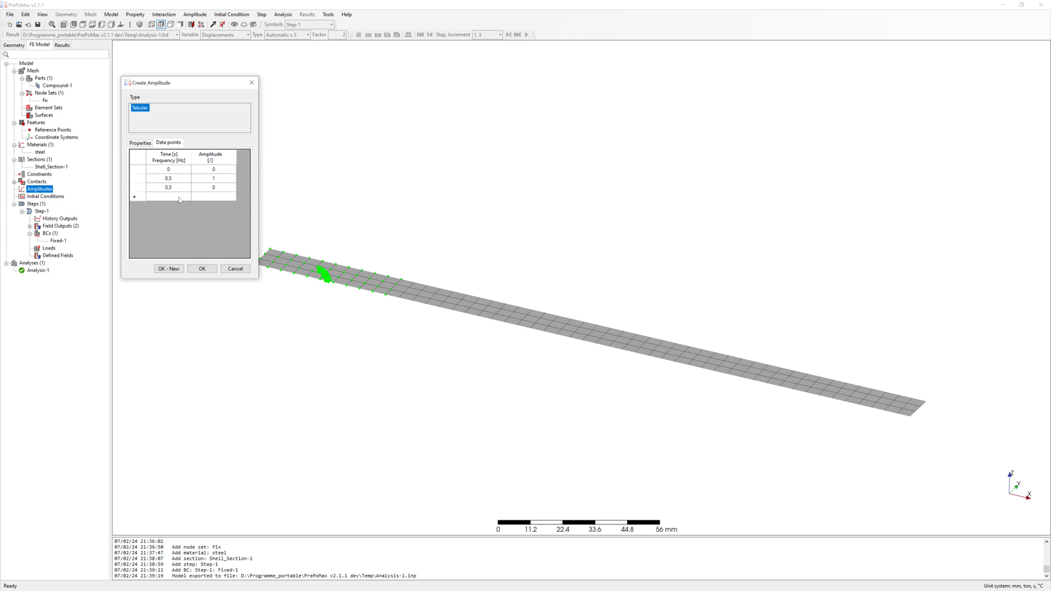
pyautogui.click(180, 197)
pyautogui.write('10')
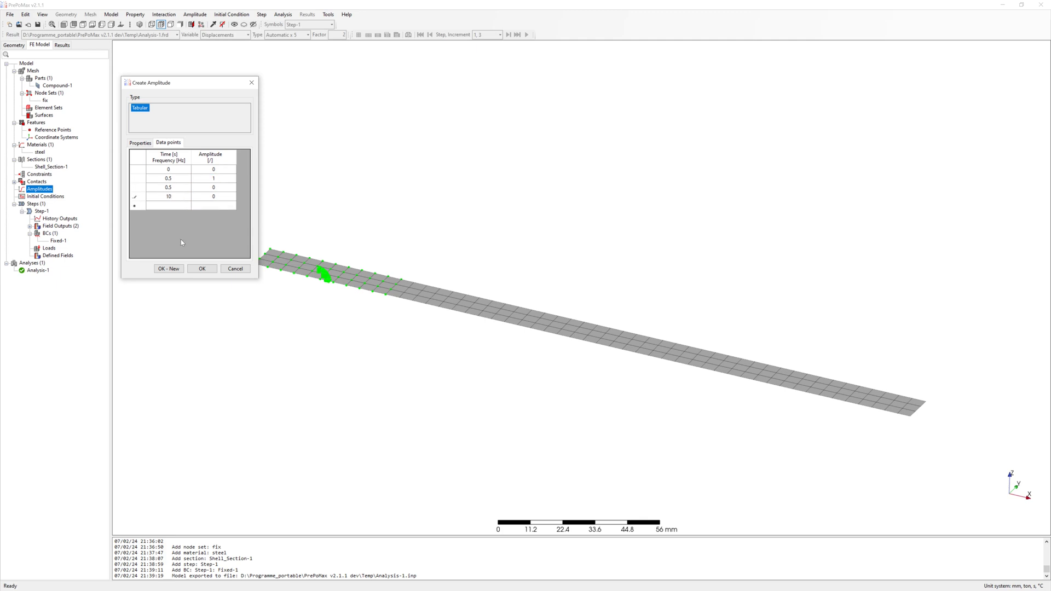
pyautogui.click(202, 269)
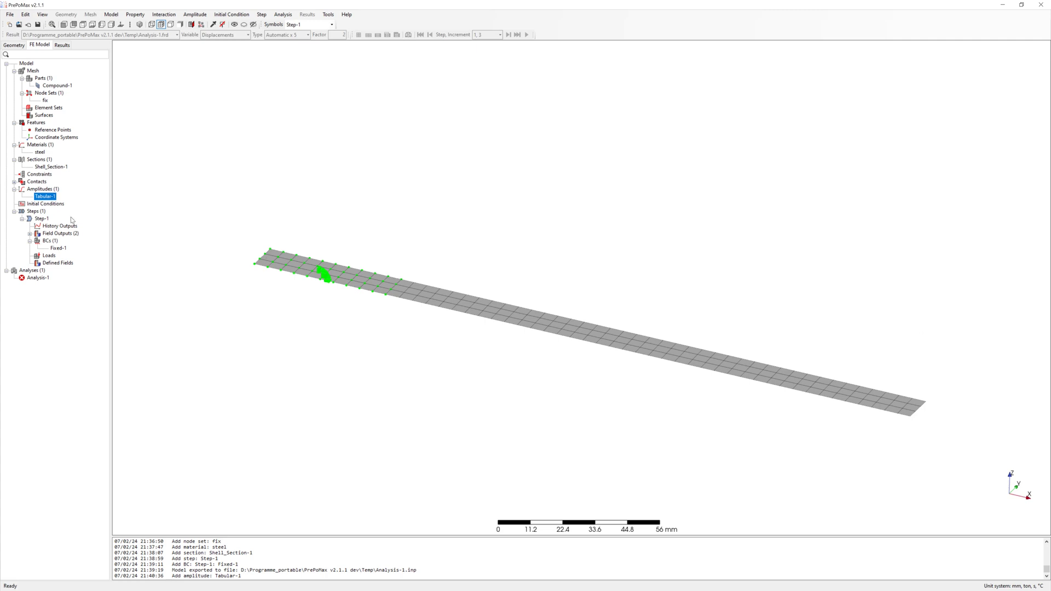
# Start a new dynamic step with the Implicit/Implicit solution procedure
pyautogui.rightClick(38, 214)
pyautogui.click(60, 218)
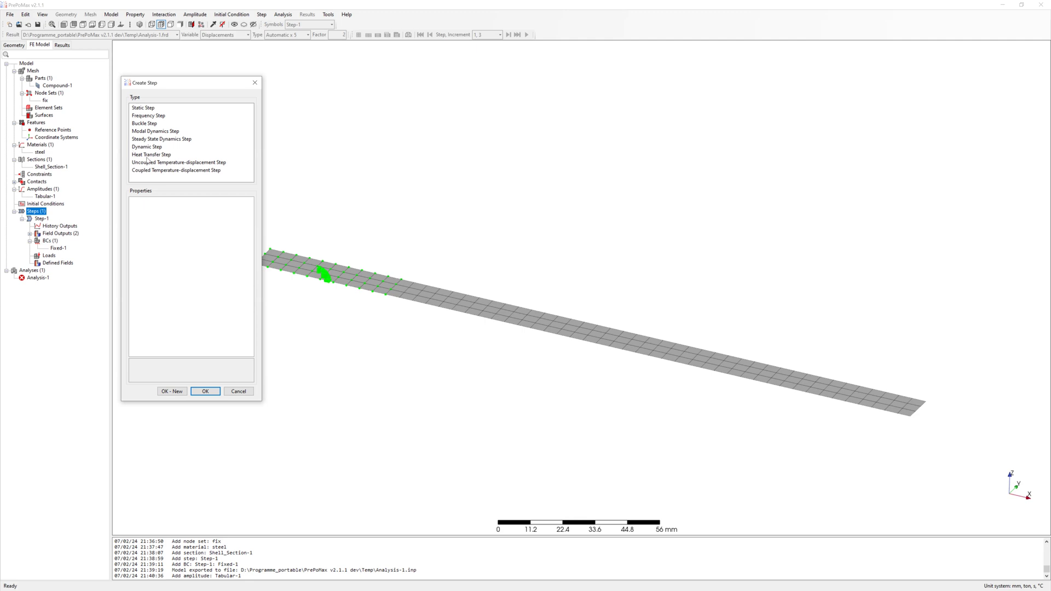
pyautogui.click(165, 147)
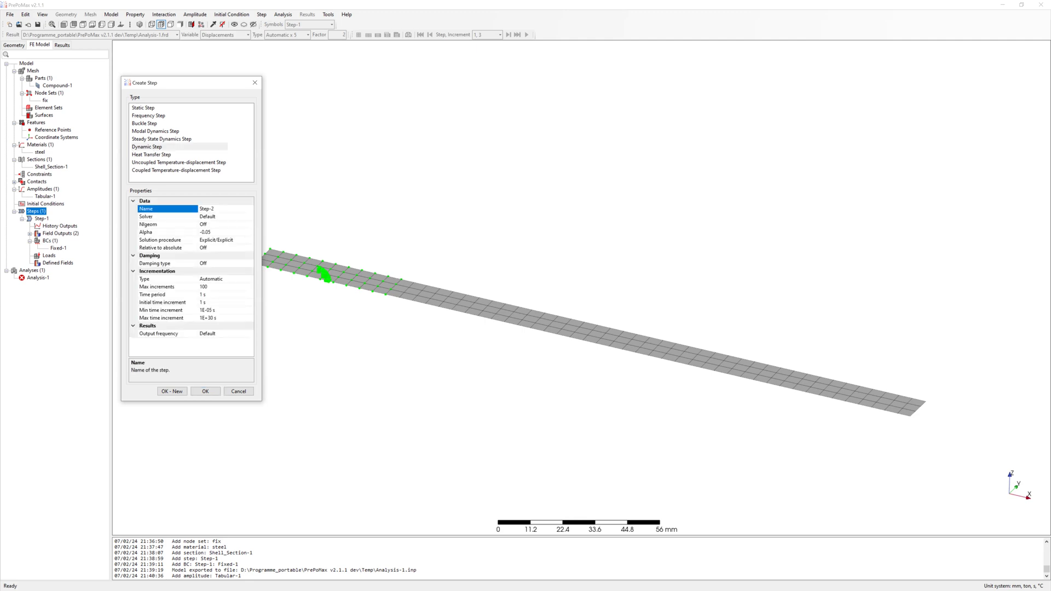
pyautogui.click(249, 241)
pyautogui.click(251, 241)
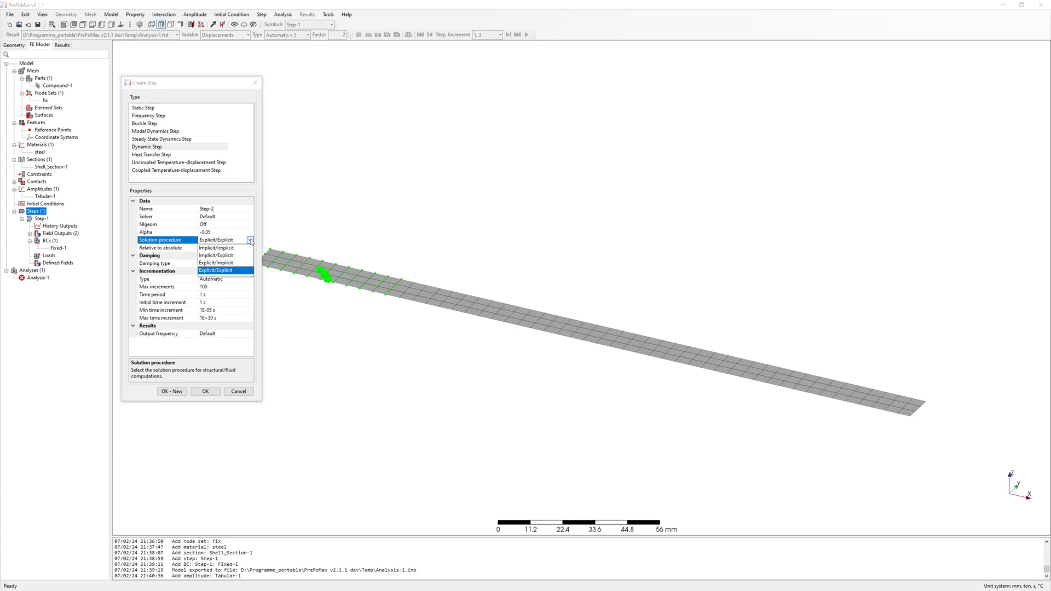
pyautogui.click(232, 248)
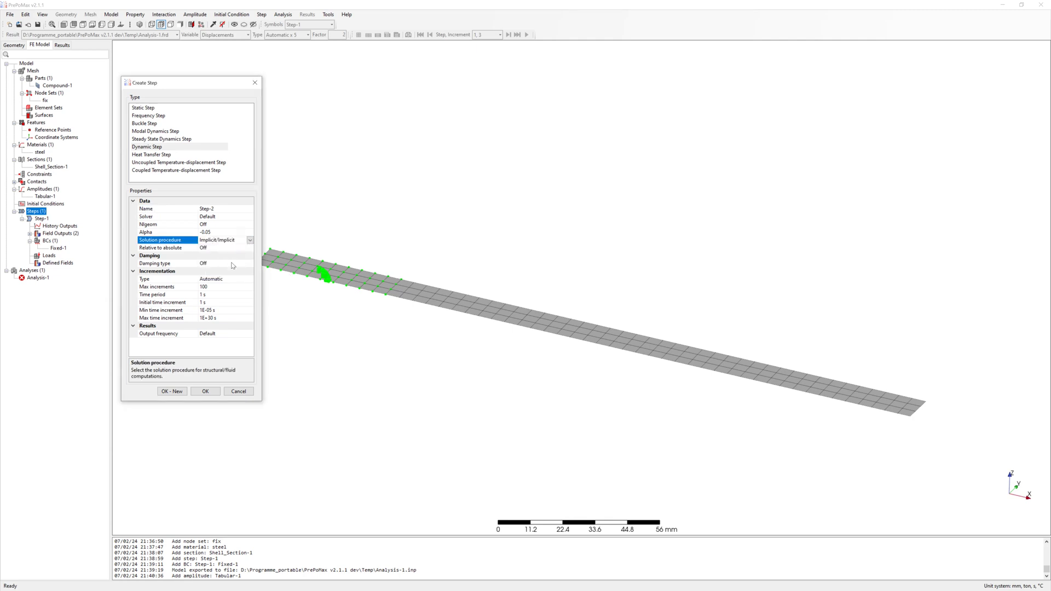
# Set Rayleigh damping with Alpha 0.683 and Beta 2.49E-05
pyautogui.click(207, 264)
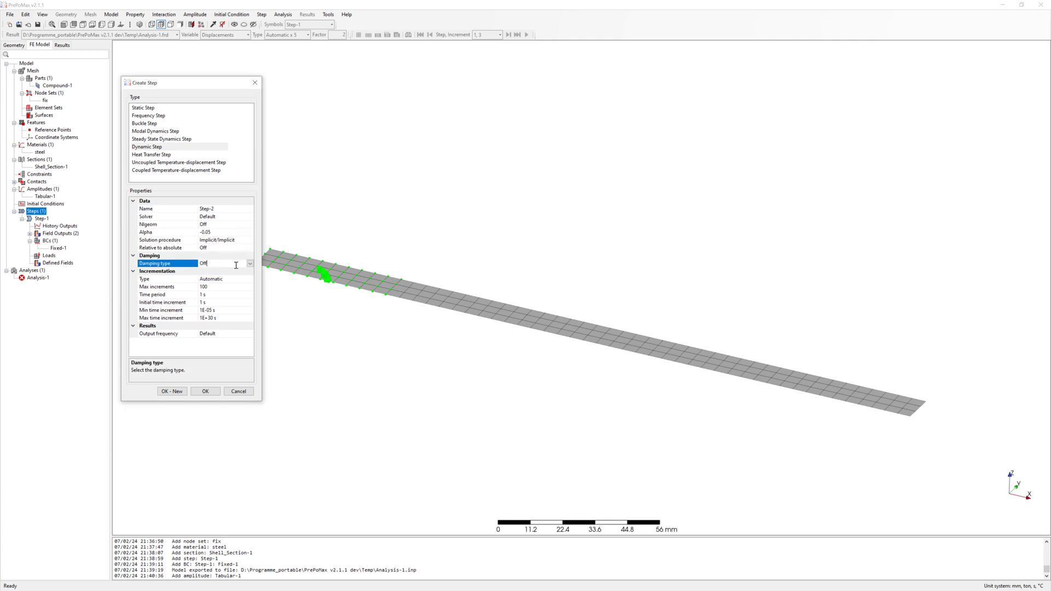
pyautogui.click(207, 264)
pyautogui.click(203, 273)
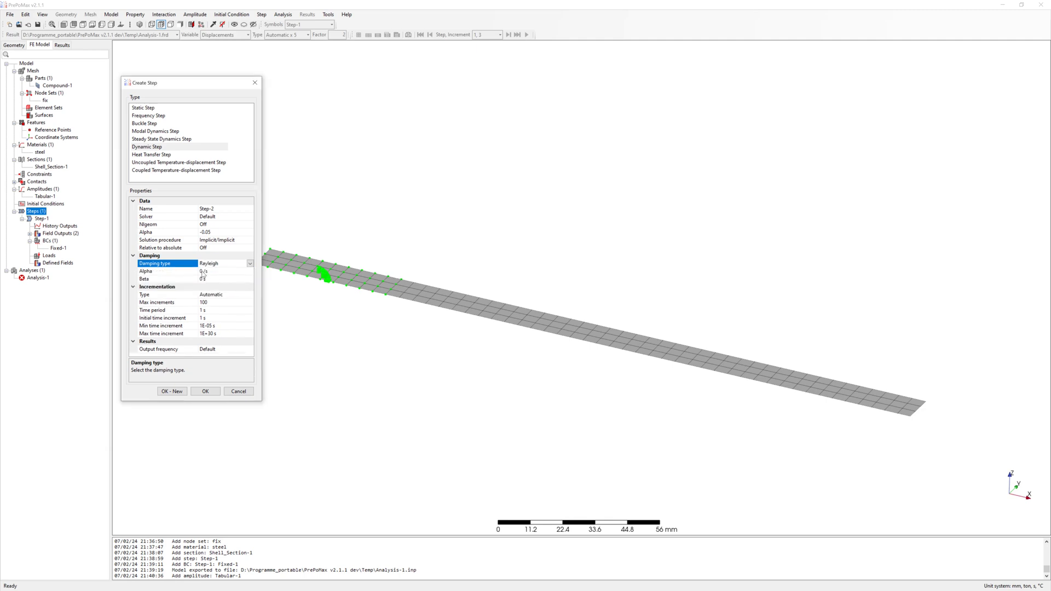
pyautogui.click(203, 273)
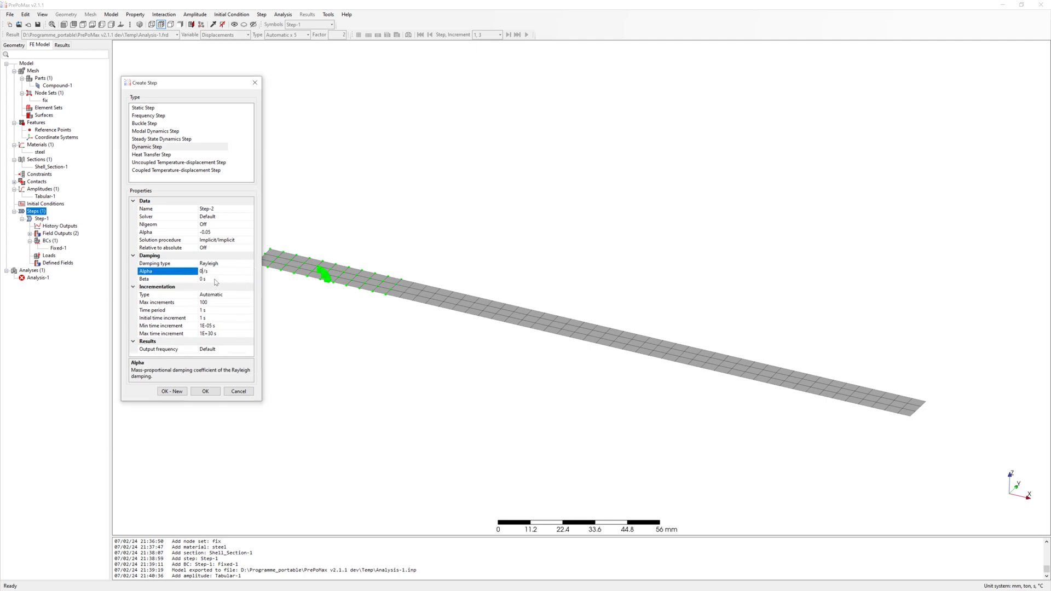
pyautogui.press('Right')
pyautogui.click(202, 280)
pyautogui.write('2')
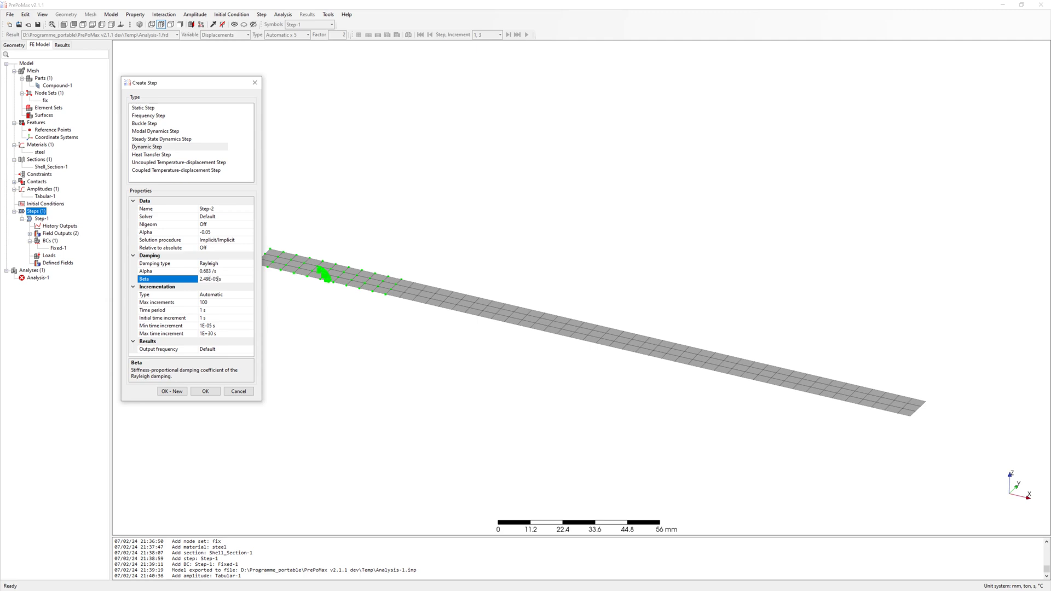
pyautogui.click(223, 295)
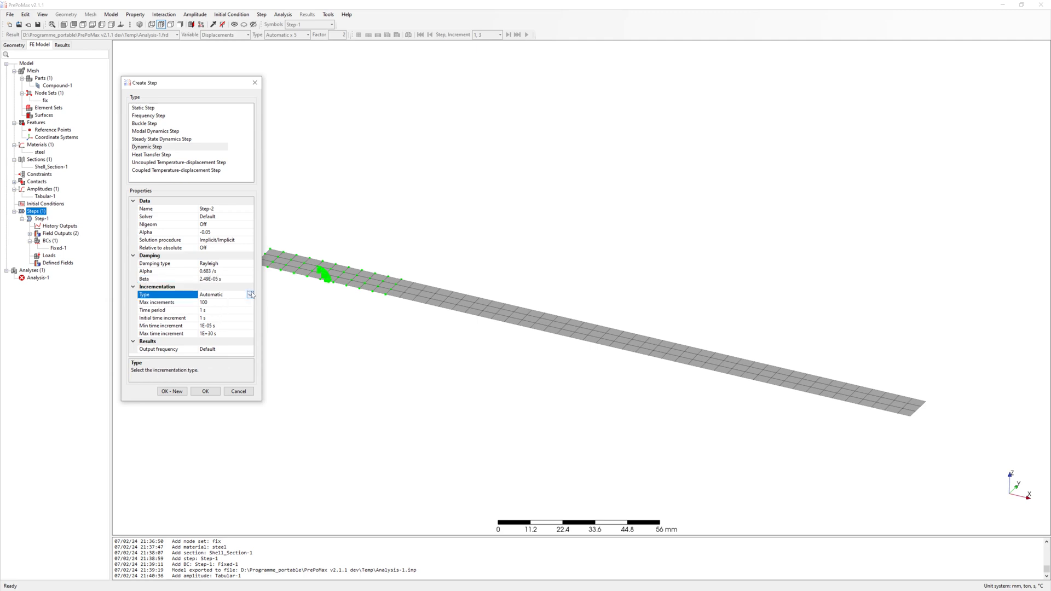
# Use direct incrementation, 200 max increments, 2 s time period, set the initial increment, and create Step-2
pyautogui.click(250, 295)
pyautogui.click(208, 318)
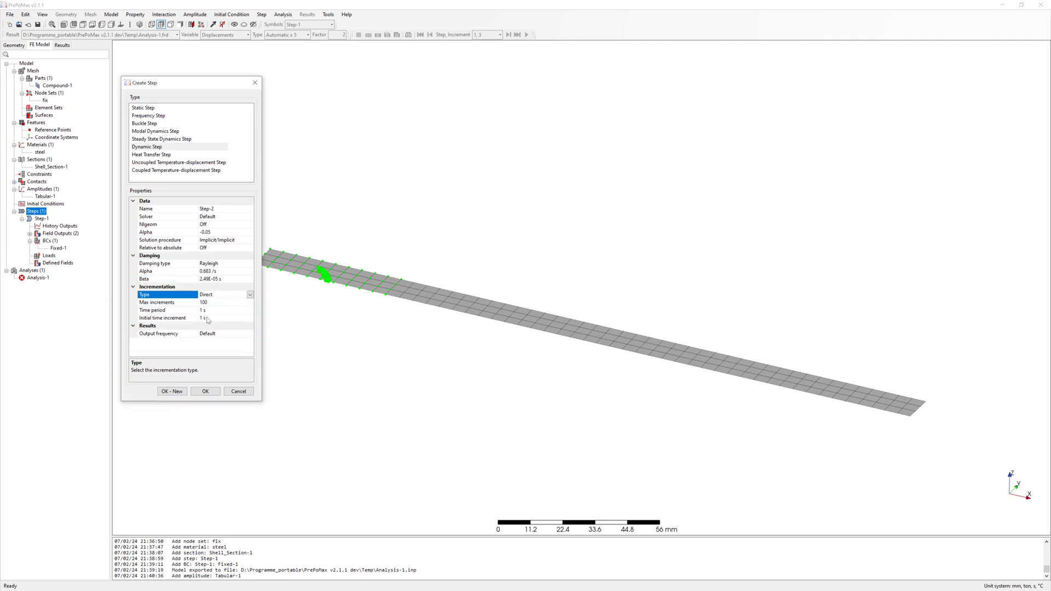
pyautogui.click(212, 303)
pyautogui.write('200')
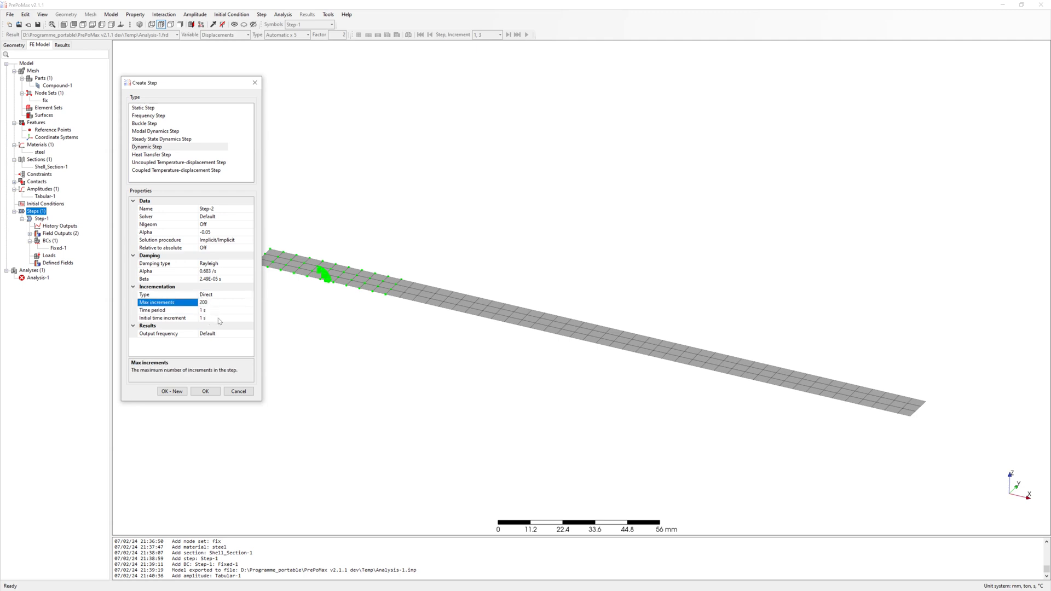
pyautogui.click(200, 310)
pyautogui.write('2')
pyautogui.click(216, 318)
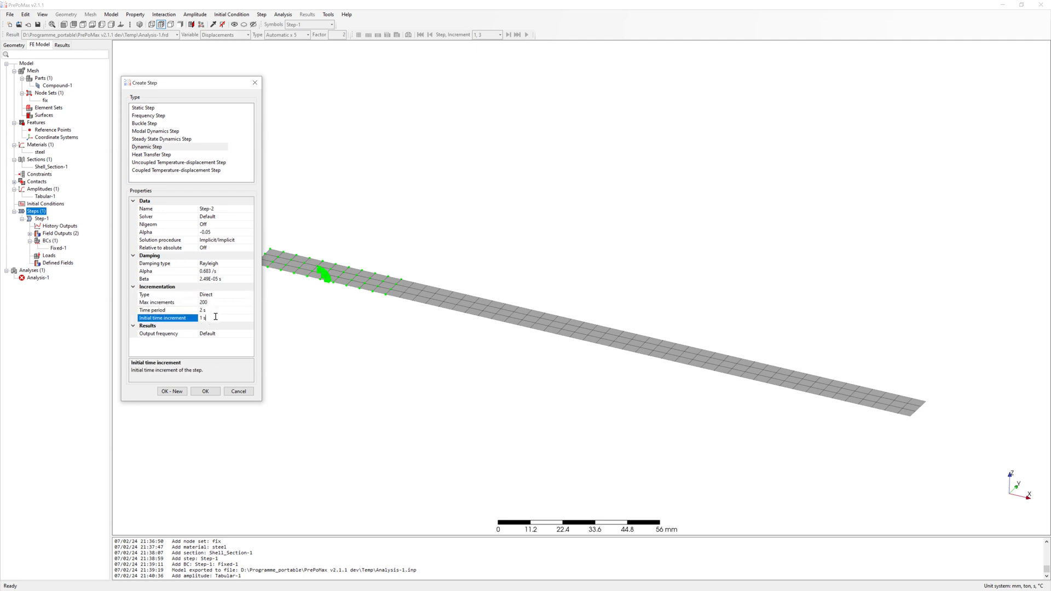
pyautogui.write('0.')
pyautogui.click(211, 392)
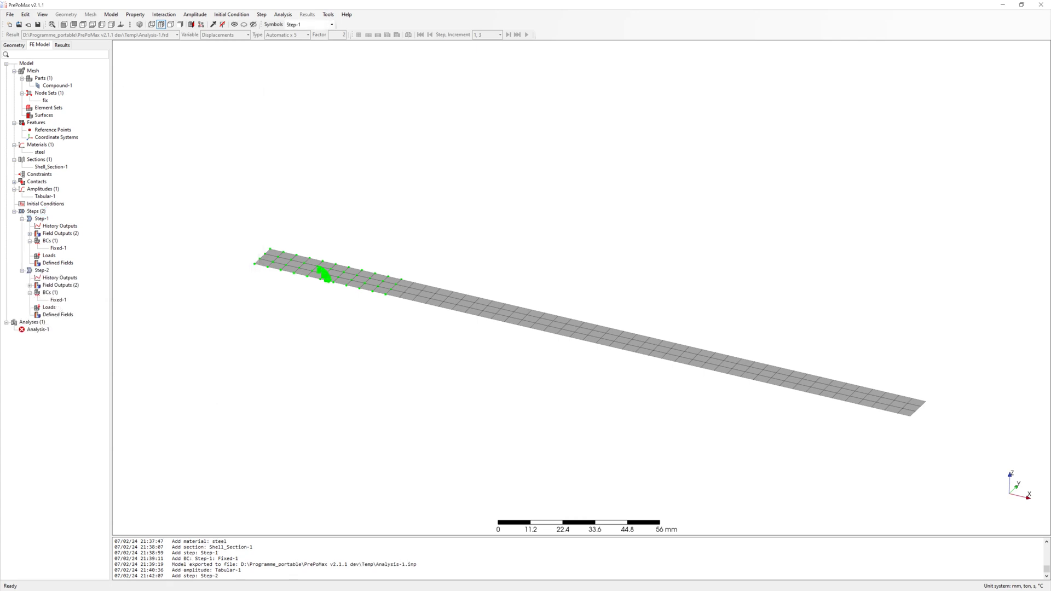
# Deactivate Step-1 and start a concentrated force in Step-2 on the ruler's tip nodes
pyautogui.rightClick(43, 220)
pyautogui.click(71, 262)
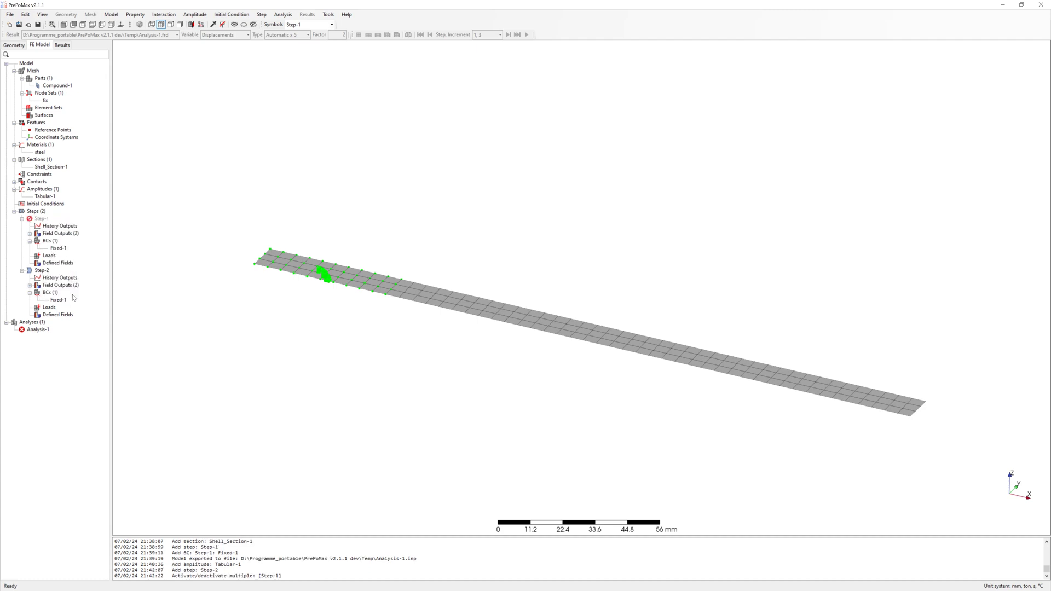
pyautogui.rightClick(49, 308)
pyautogui.click(74, 315)
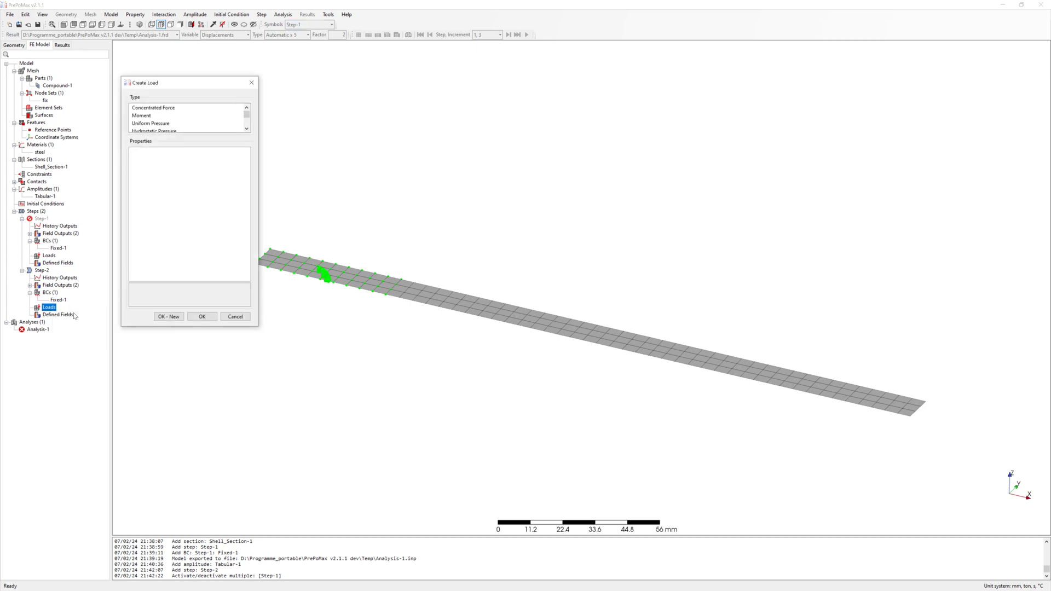
pyautogui.click(152, 110)
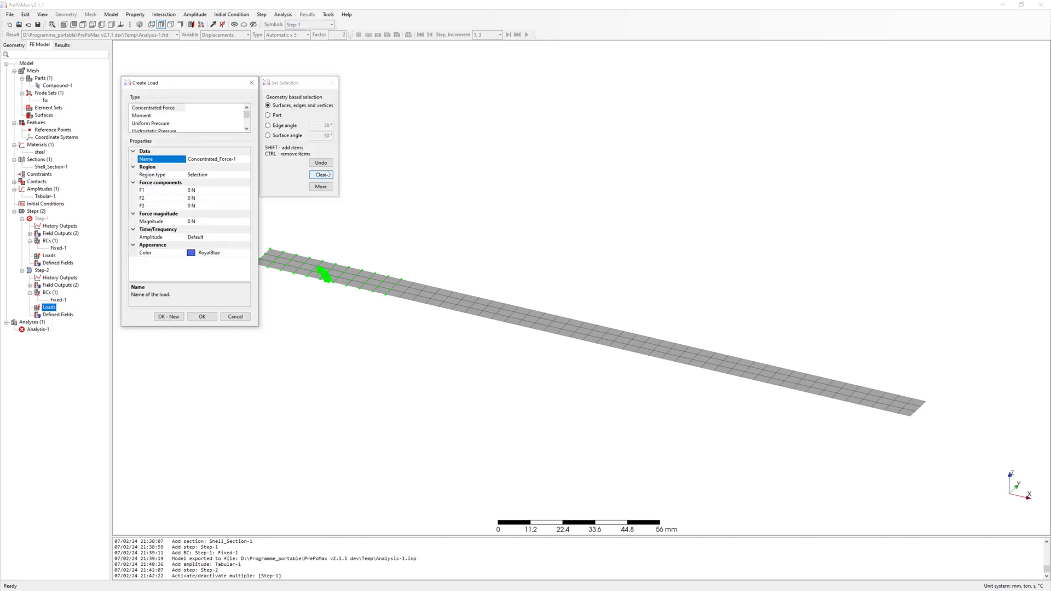
pyautogui.click(320, 187)
pyautogui.moveTo(667, 413); pyautogui.dragTo(774, 394, button='middle')
pyautogui.moveTo(973, 399); pyautogui.dragTo(944, 355)
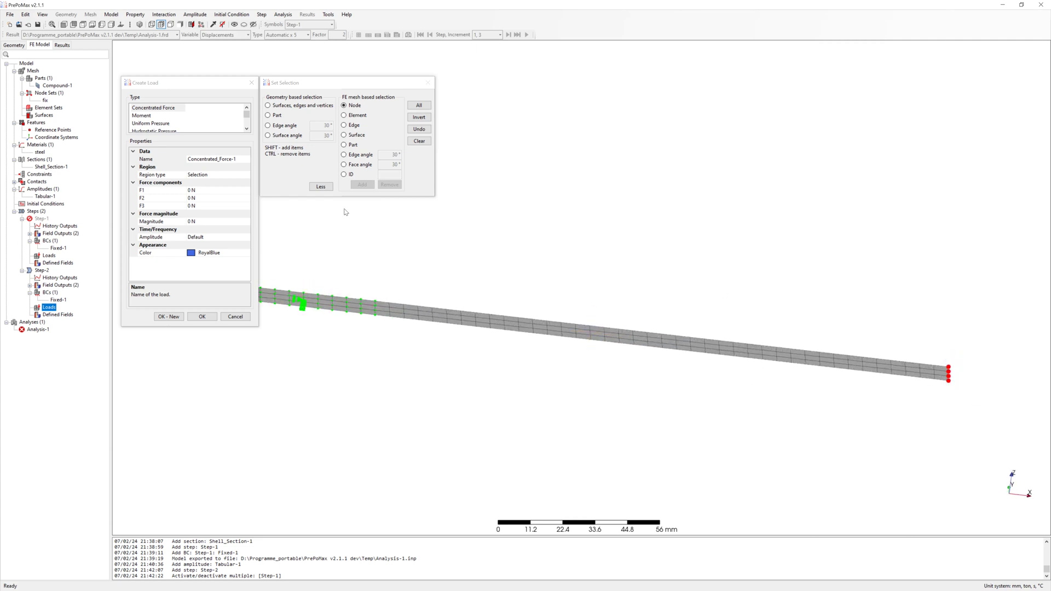
# Give the force 0.05 N in F3 following amplitude Tabular-1, and create it
pyautogui.click(191, 206)
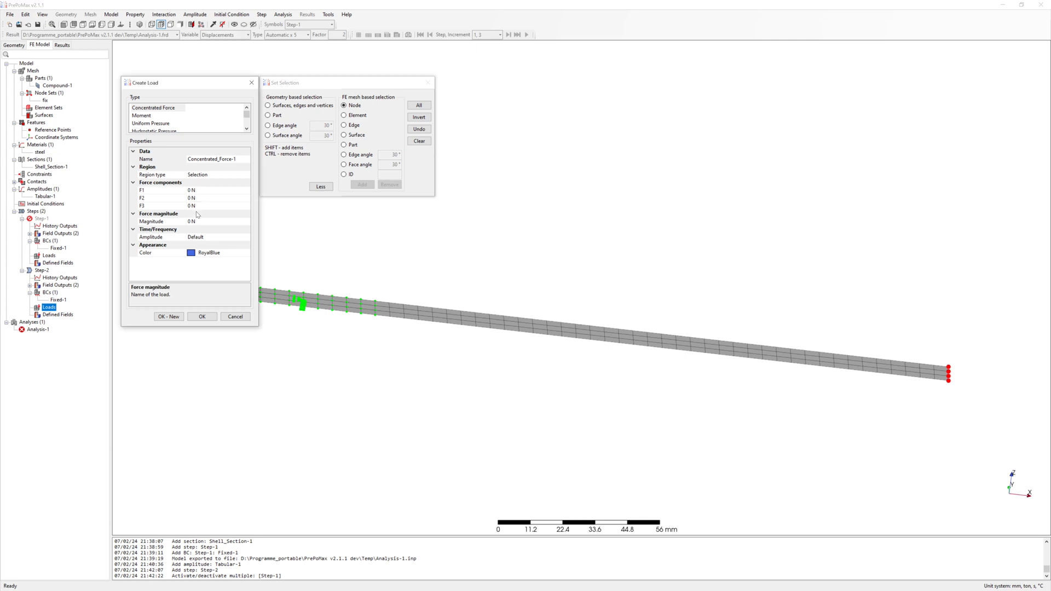
pyautogui.click(193, 206)
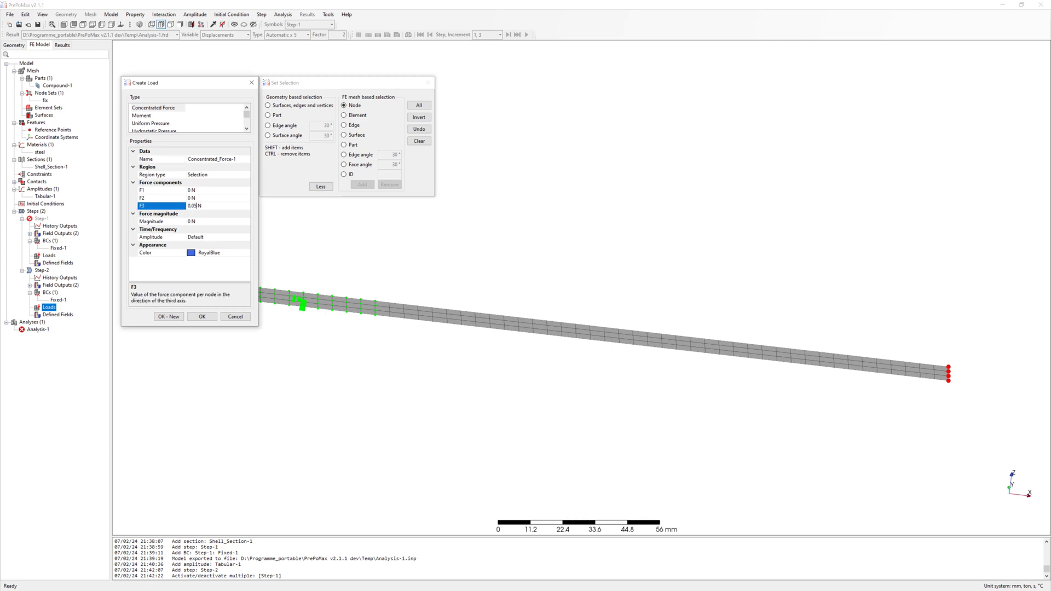
pyautogui.click(197, 237)
pyautogui.click(247, 237)
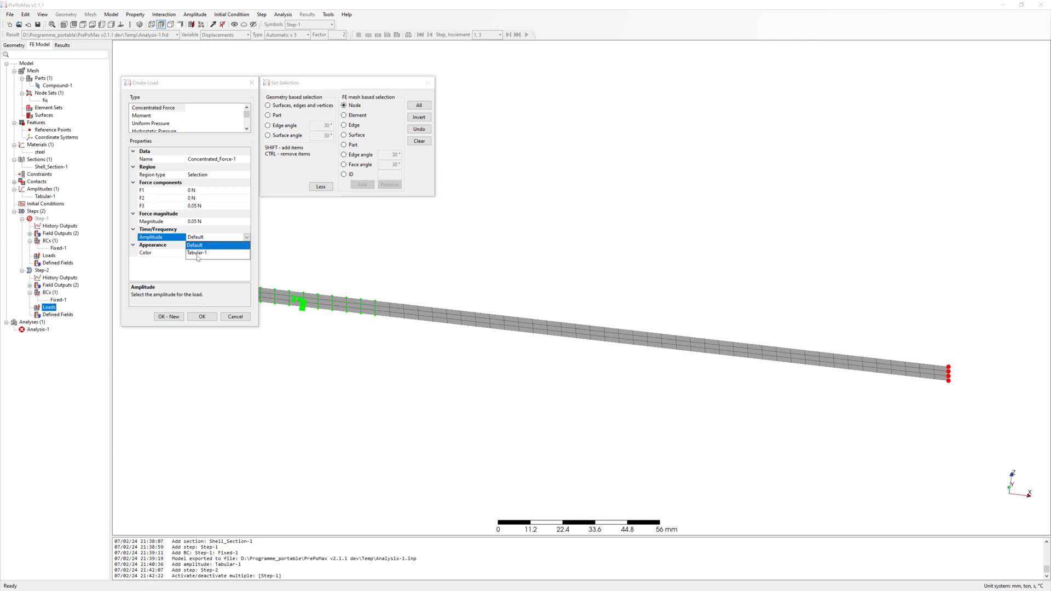
pyautogui.click(199, 257)
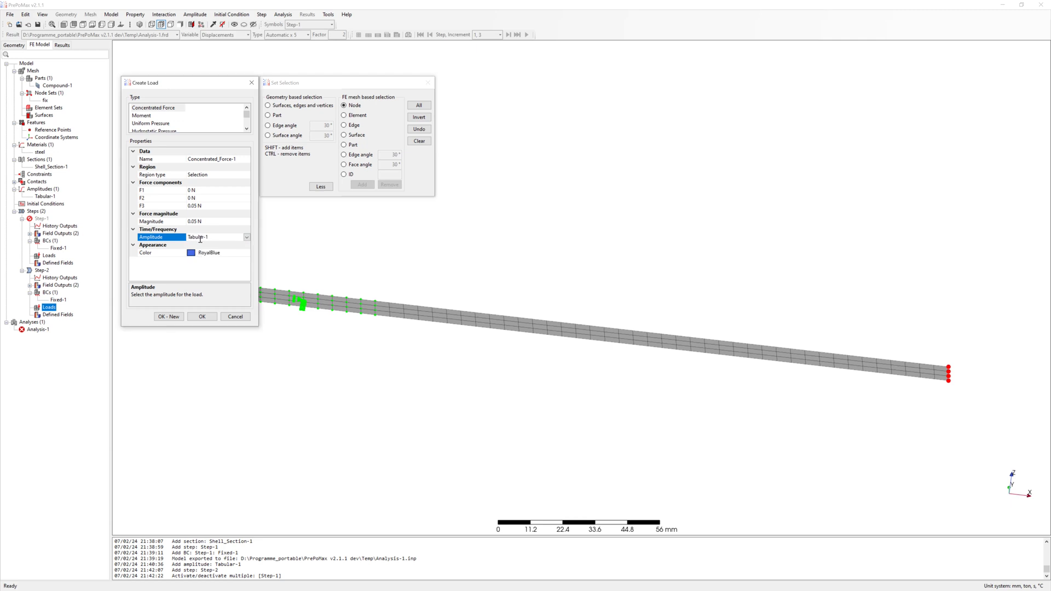
pyautogui.click(202, 317)
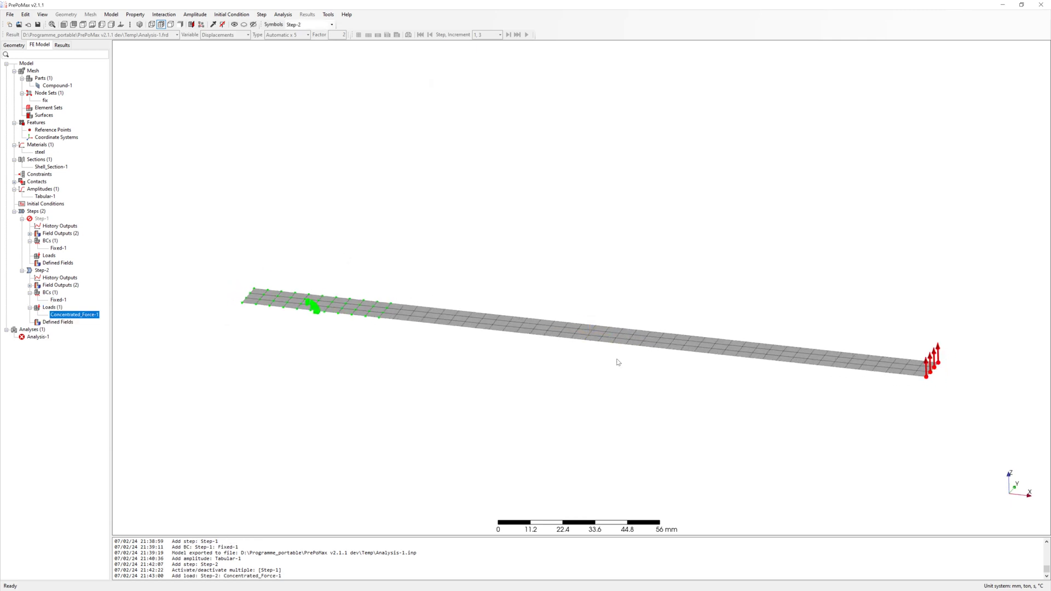
pyautogui.moveTo(618, 362); pyautogui.dragTo(669, 409, button='middle')
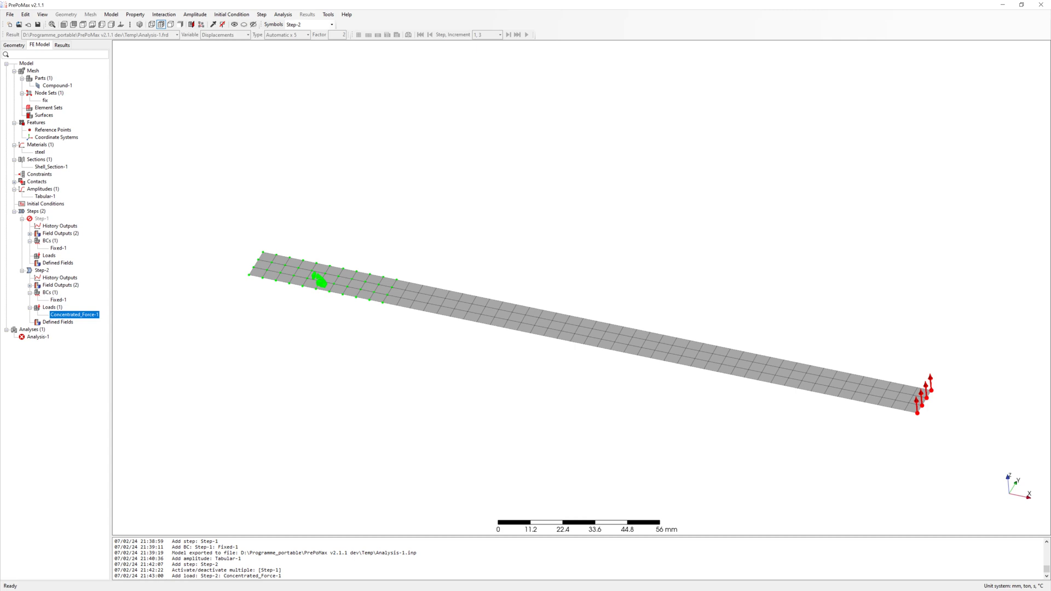
# Create node history output NH_Output-1 in Step-2 for the ruler's tip node
pyautogui.rightClick(71, 279)
pyautogui.click(87, 284)
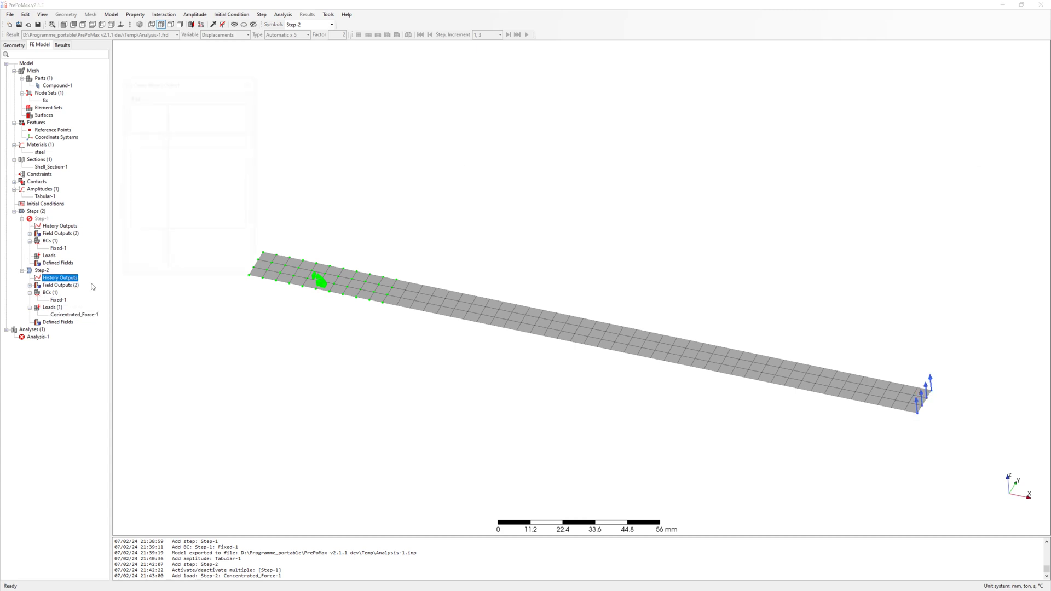
pyautogui.click(159, 108)
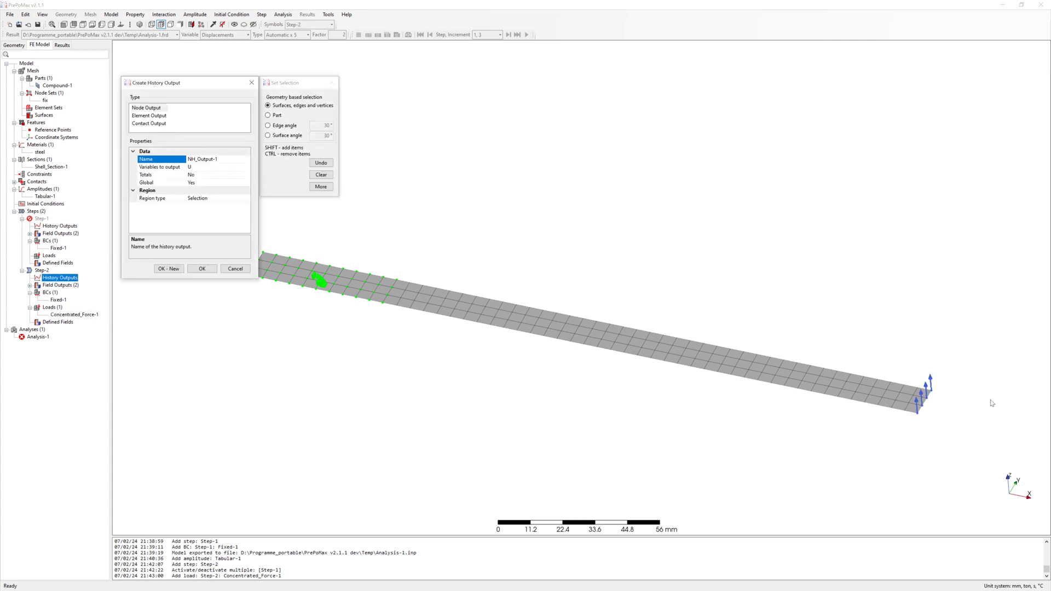
pyautogui.click(321, 187)
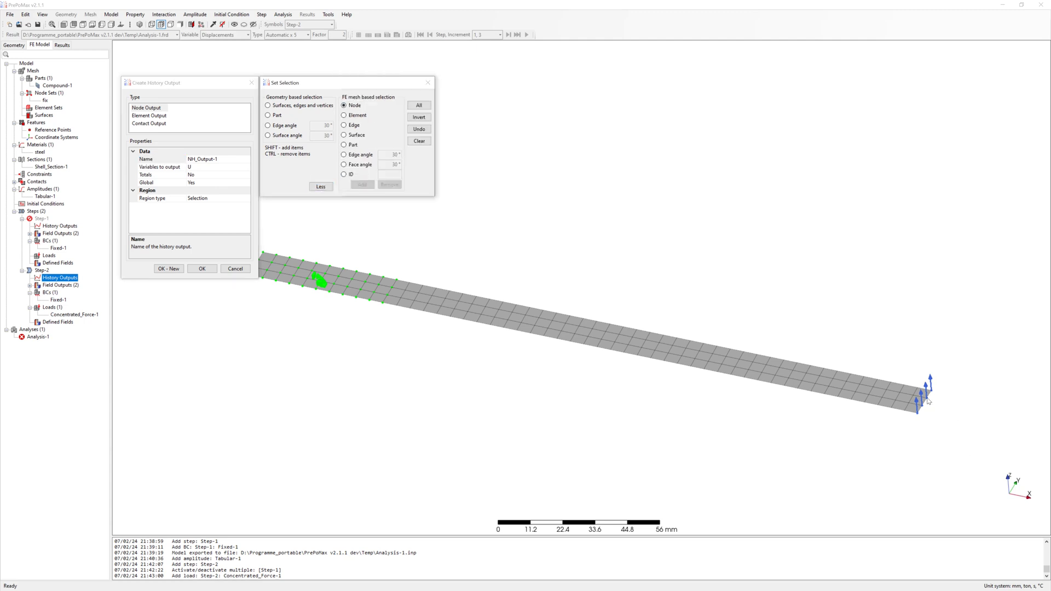
pyautogui.scroll(3, 928, 401)
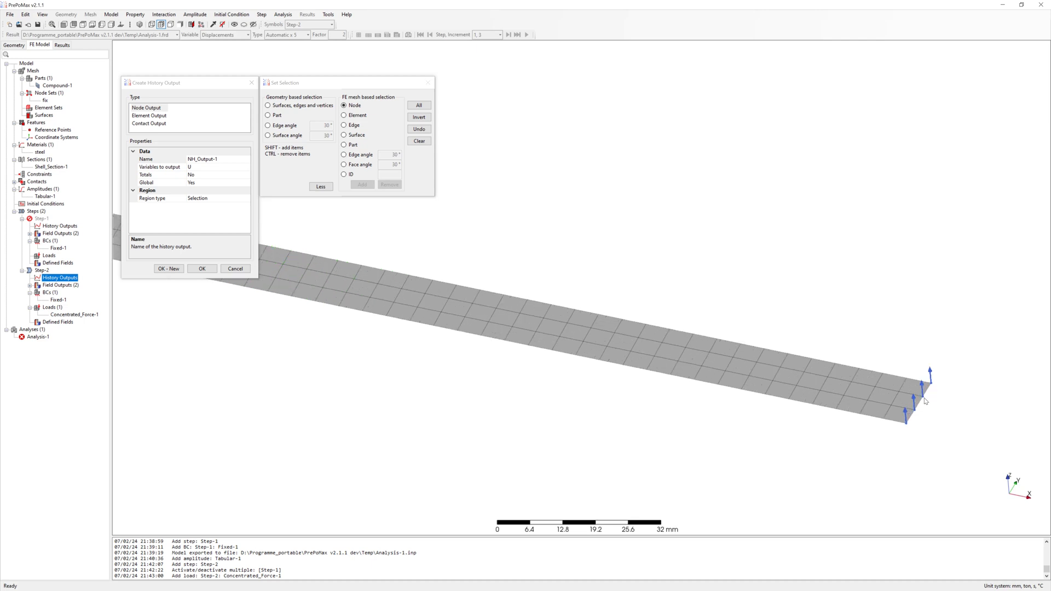
pyautogui.click(203, 269)
pyautogui.scroll(-4, 329, 282)
pyautogui.moveTo(329, 284); pyautogui.dragTo(429, 218, button='middle')
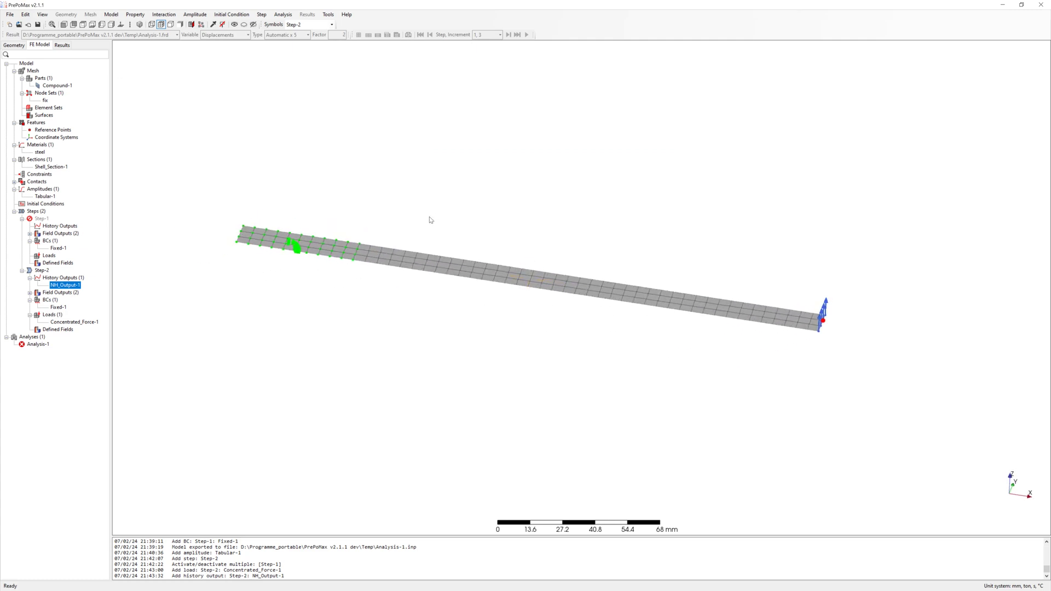
# Rerun Analysis-1, overwriting previous files, and view the deformed ruler's displacement results
pyautogui.rightClick(42, 345)
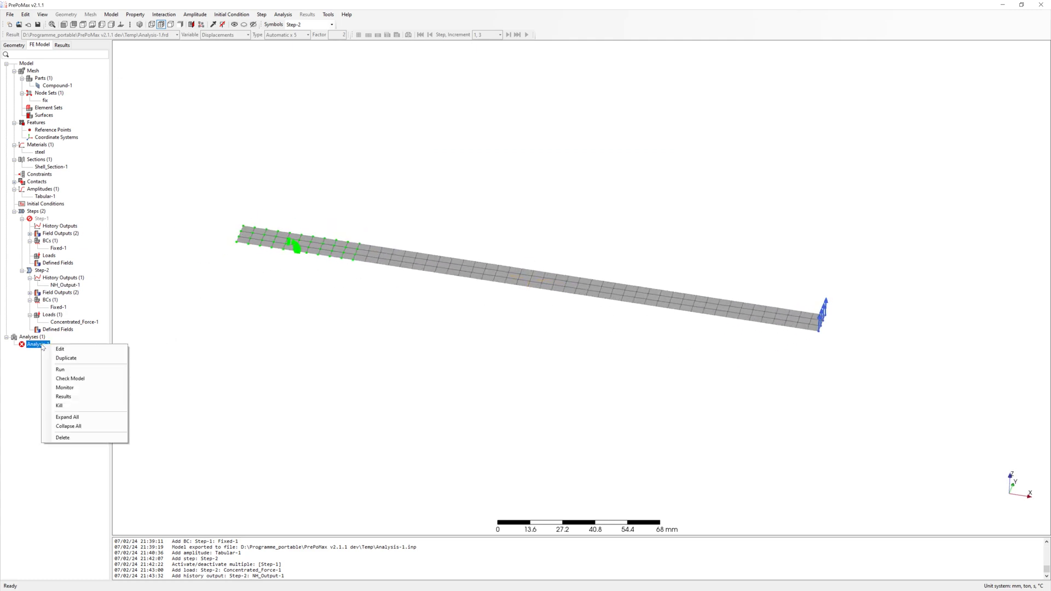
pyautogui.click(60, 370)
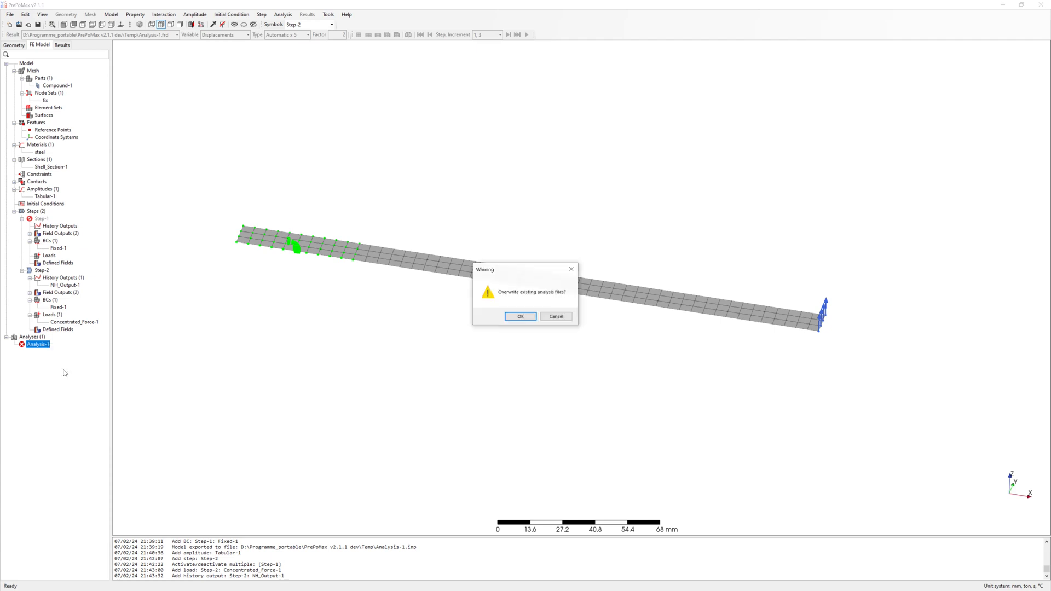
pyautogui.click(519, 320)
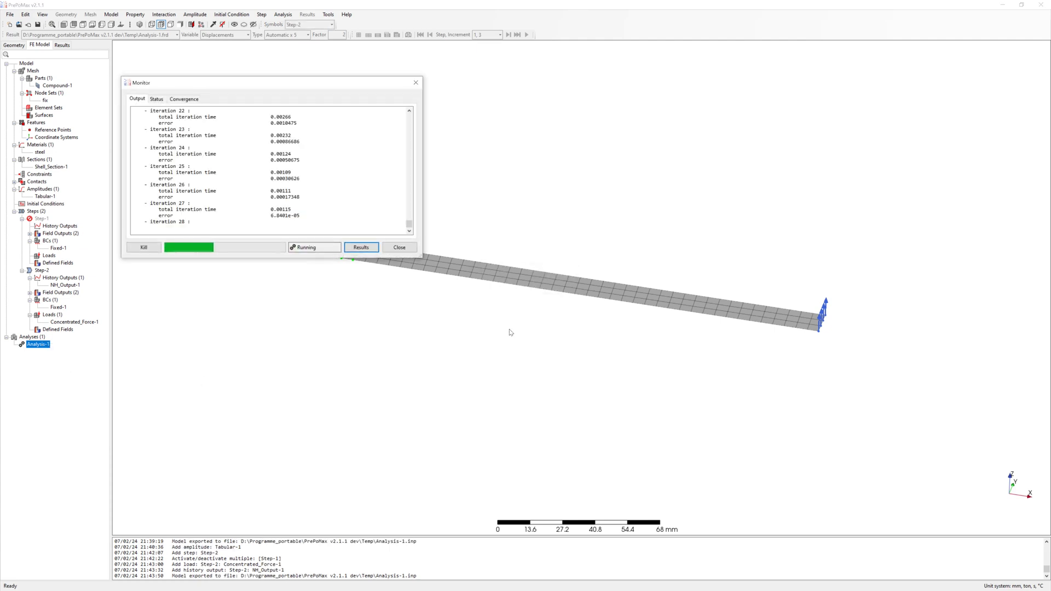
pyautogui.click(156, 100)
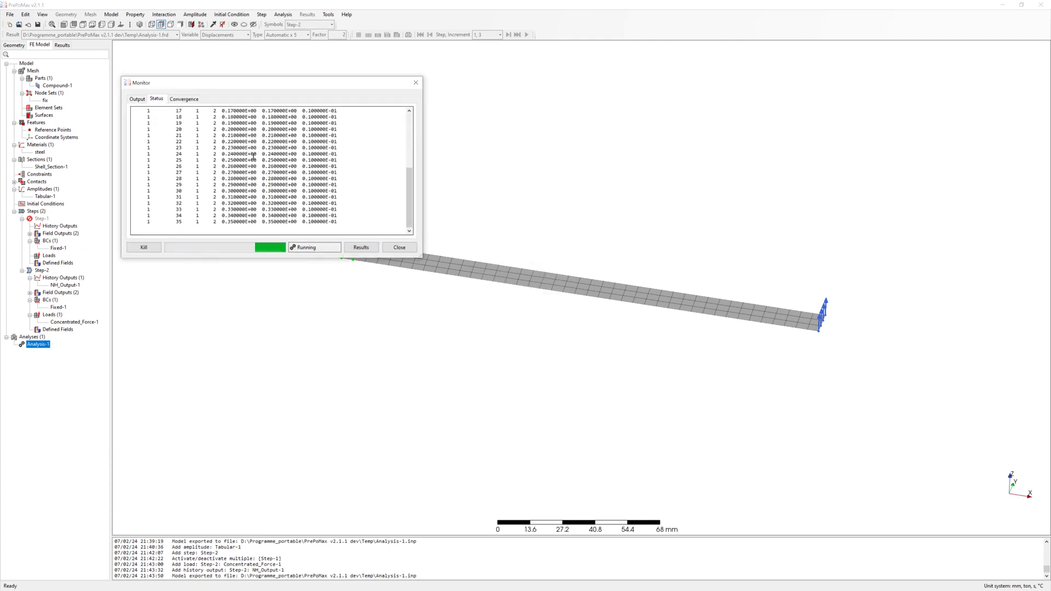
pyautogui.click(368, 249)
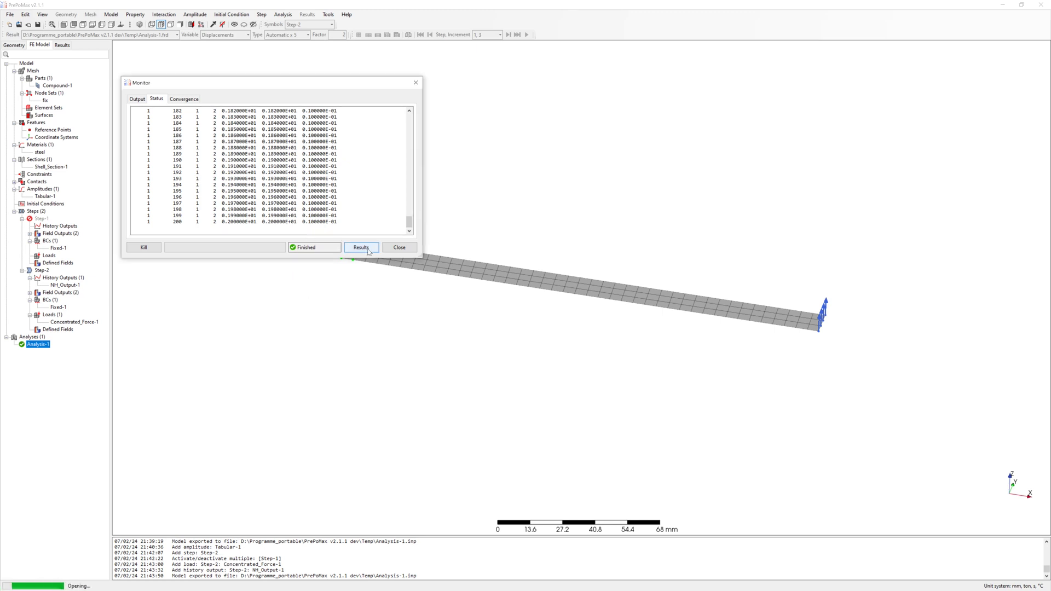
pyautogui.moveTo(416, 237)
pyautogui.mouseDown(button='middle')
pyautogui.moveTo(427, 213)
pyautogui.moveTo(420, 242)
pyautogui.mouseUp(button='middle')
pyautogui.moveTo(218, 213); pyautogui.dragTo(322, 159, button='middle')
# Plot the tip node's NH_OUTPUT-1 U3 displacement against time, arranging the table and plot windows
pyautogui.click(21, 256)
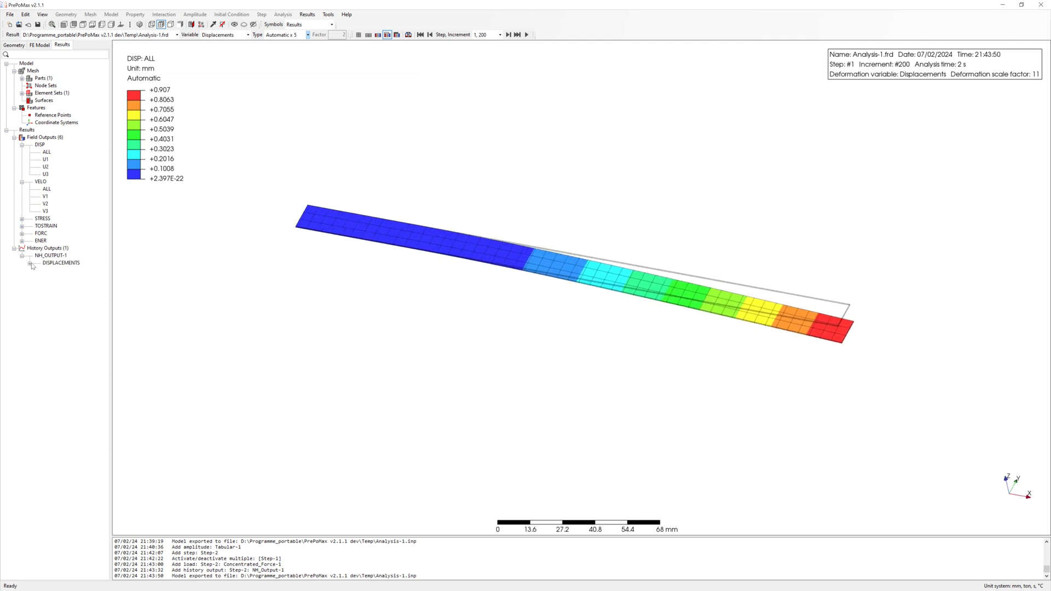
pyautogui.click(30, 263)
pyautogui.click(54, 285)
pyautogui.doubleClick(53, 285)
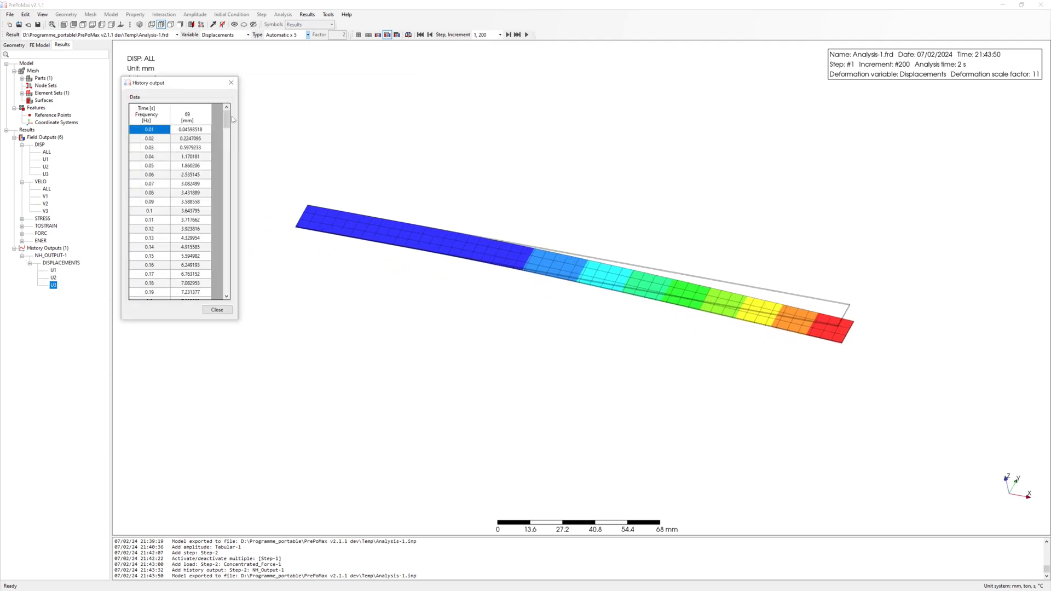
pyautogui.moveTo(227, 118); pyautogui.dragTo(227, 284)
pyautogui.hotkey('ctrl', 'a')
pyautogui.rightClick(203, 293)
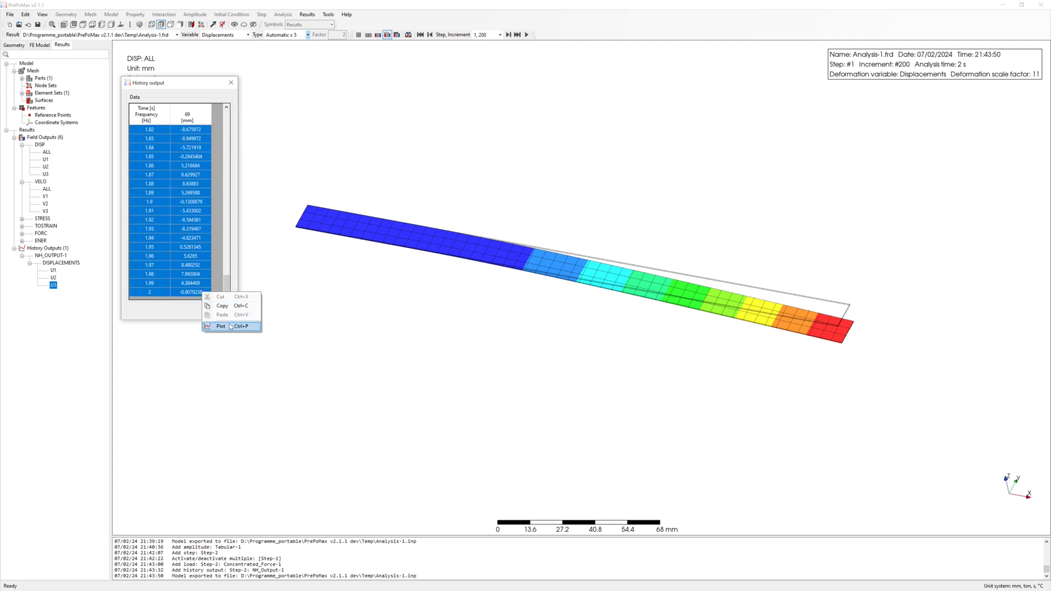
pyautogui.click(221, 326)
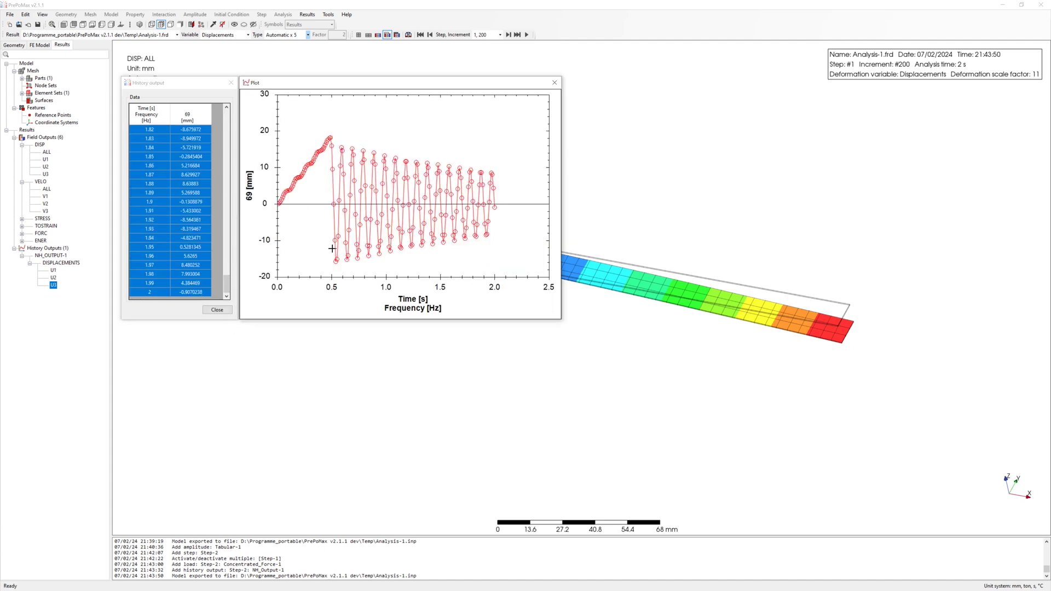
pyautogui.moveTo(399, 83); pyautogui.dragTo(374, 276)
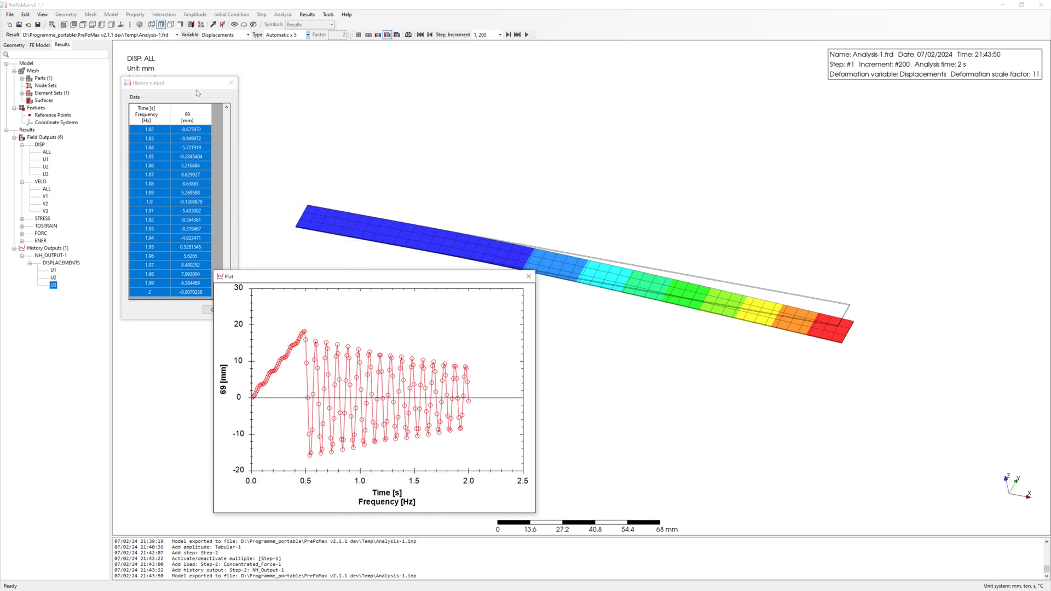
pyautogui.moveTo(192, 84); pyautogui.dragTo(73, 306)
pyautogui.moveTo(286, 279); pyautogui.dragTo(207, 288)
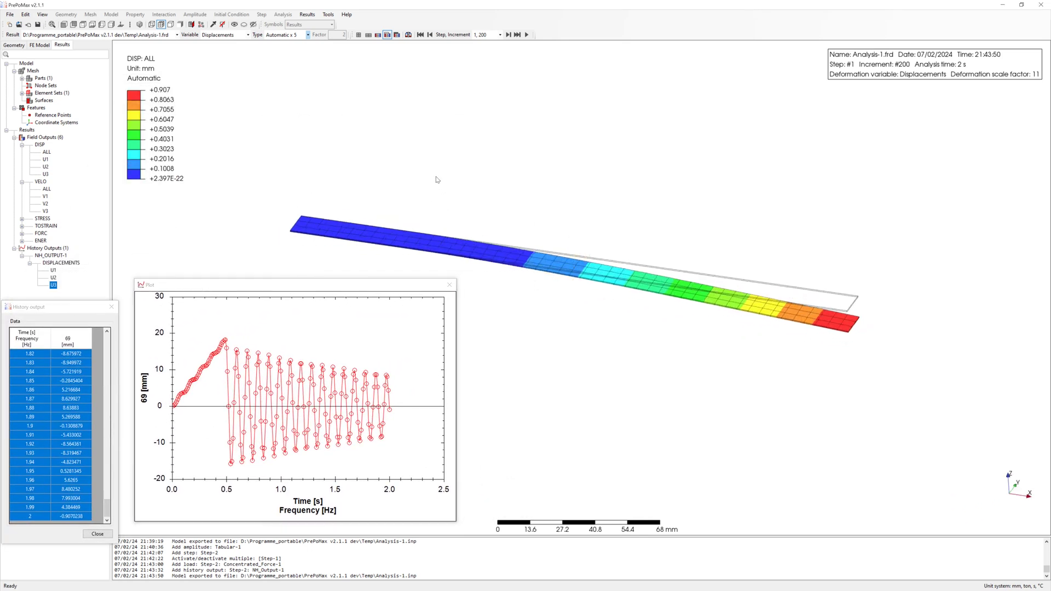
# Play the time-increment deflection animation of the steel ruler, then close it
pyautogui.click(526, 34)
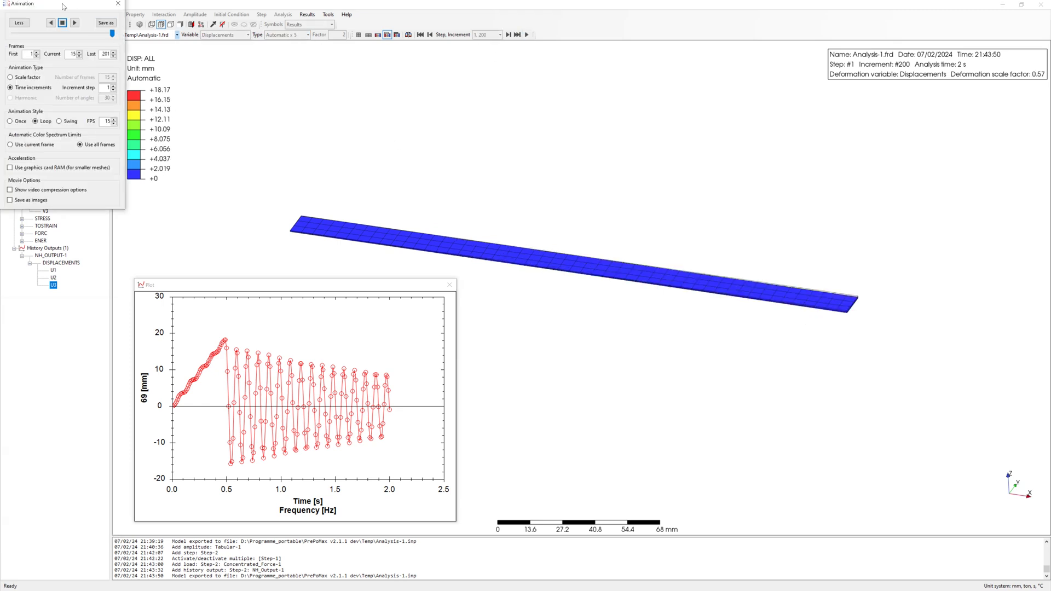
pyautogui.moveTo(63, 6); pyautogui.dragTo(76, 296)
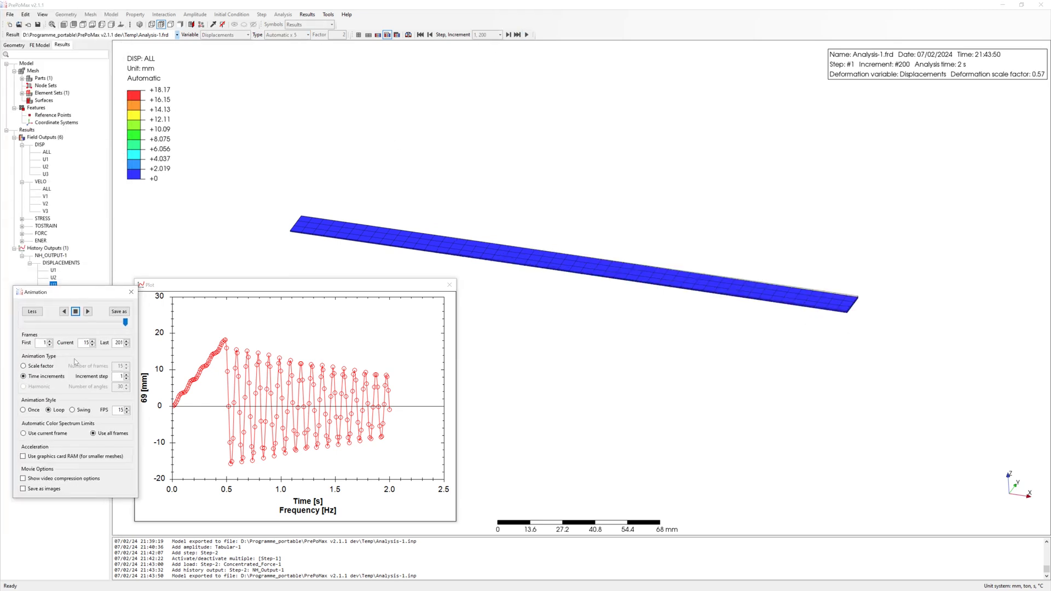
pyautogui.click(88, 311)
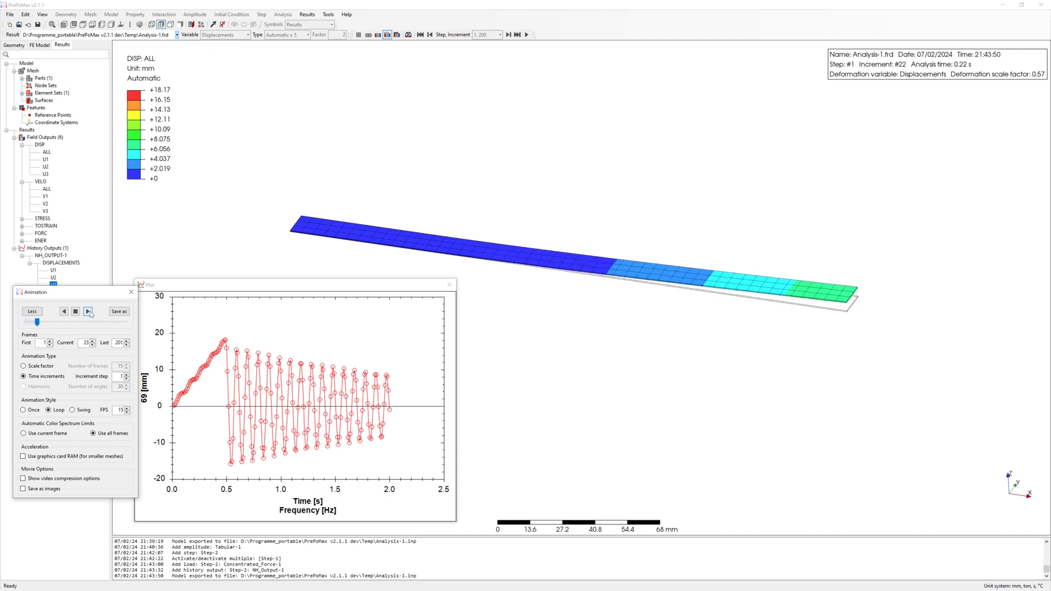
pyautogui.moveTo(94, 295); pyautogui.dragTo(82, 310)
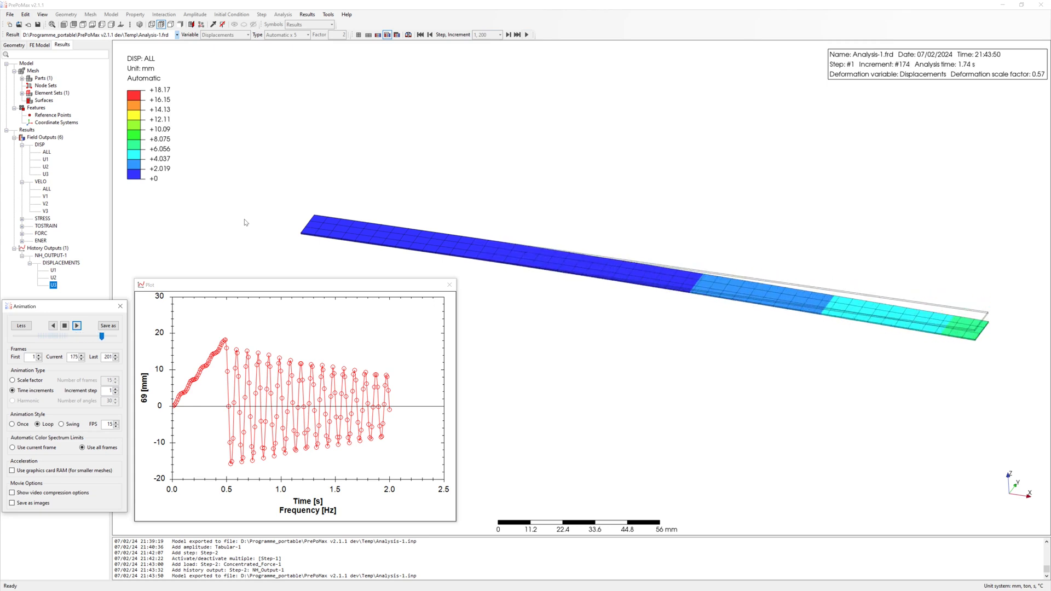
pyautogui.click(120, 307)
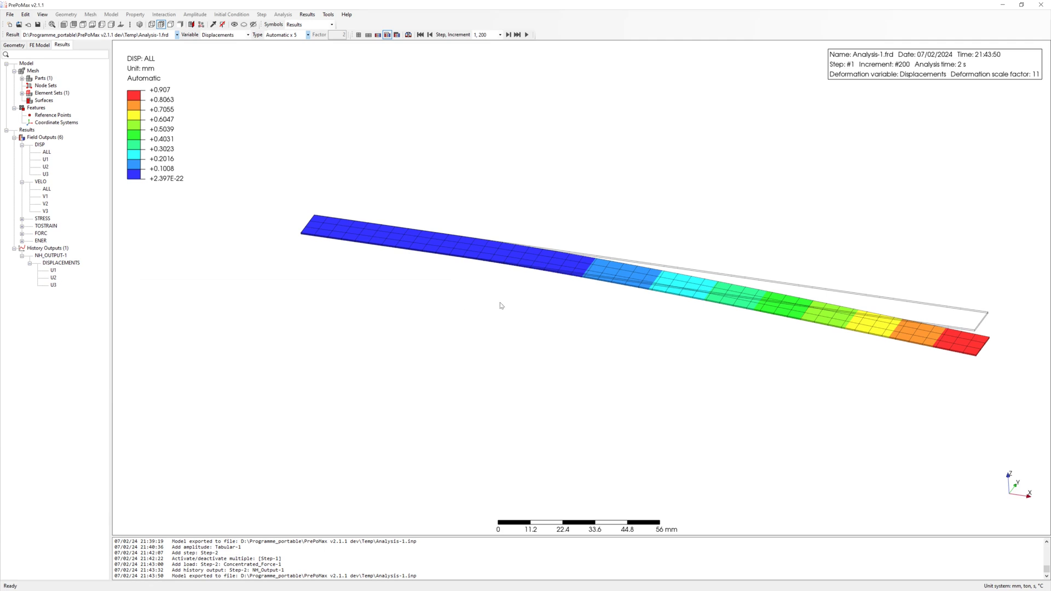
# Edit Step-2's Rayleigh damping to Alpha 5.6 and Beta 0
pyautogui.click(40, 45)
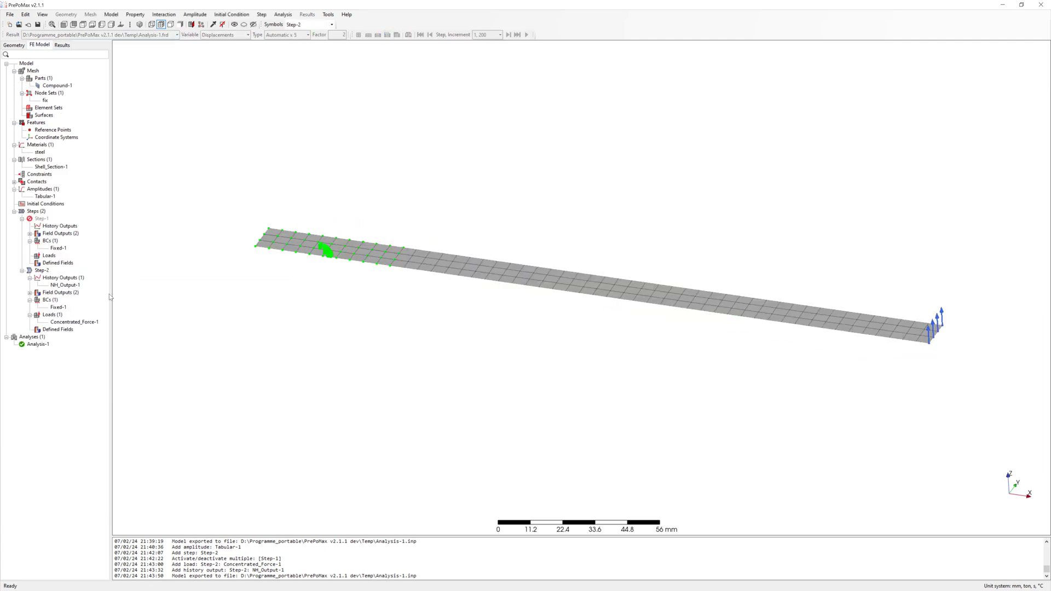
pyautogui.doubleClick(41, 270)
pyautogui.moveTo(66, 5); pyautogui.dragTo(198, 168)
pyautogui.click(221, 353)
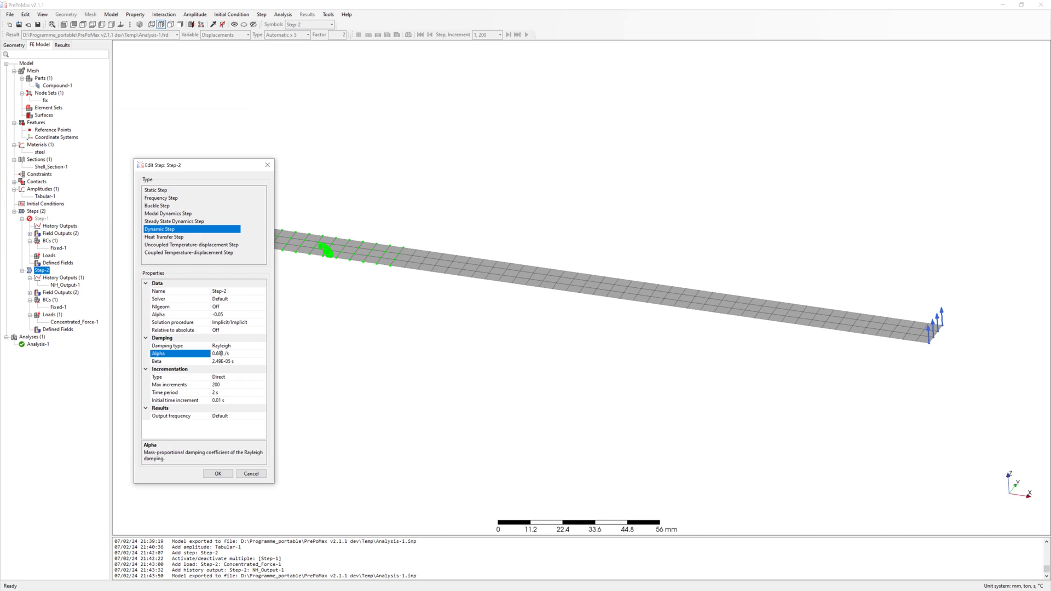
pyautogui.doubleClick(223, 354)
pyautogui.write('5')
pyautogui.click(225, 361)
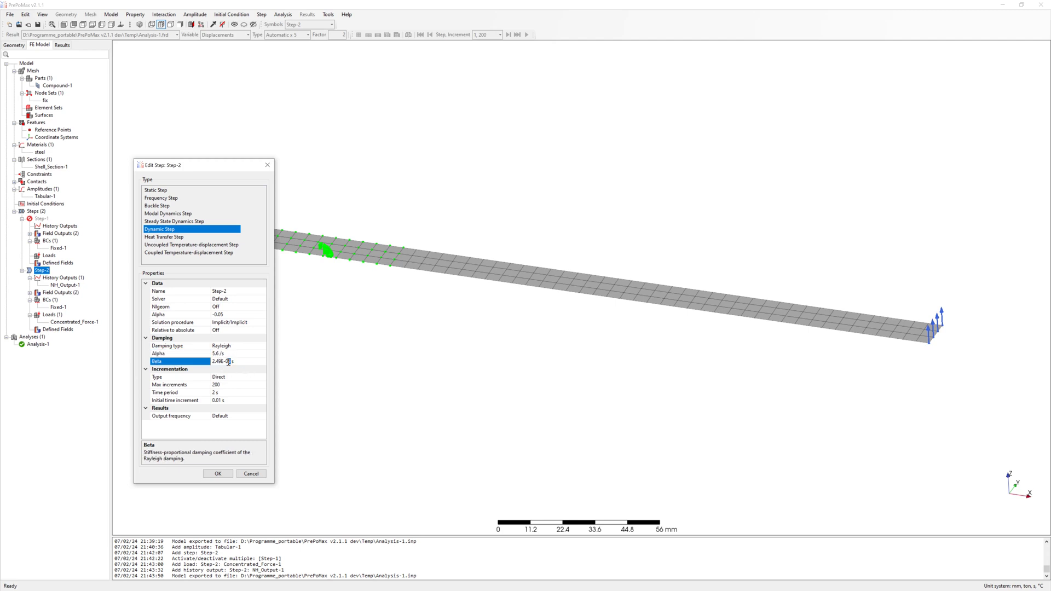
pyautogui.moveTo(229, 362); pyautogui.dragTo(208, 366)
pyautogui.write('0.00021')
pyautogui.click(218, 473)
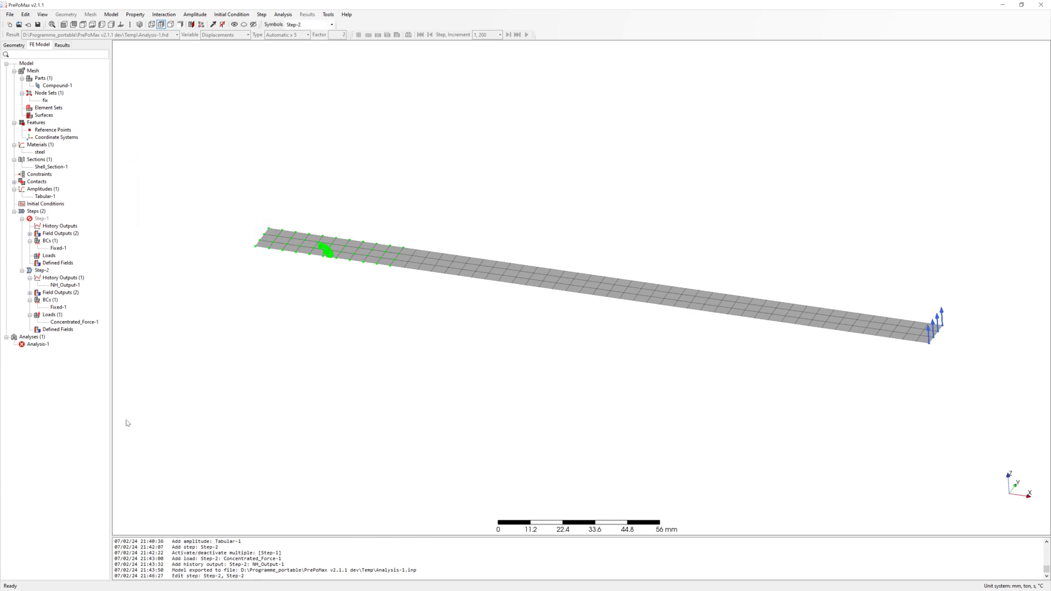
# Rerun Analysis-1 with the new damping, overwrite old files, and open its results
pyautogui.rightClick(39, 345)
pyautogui.click(57, 370)
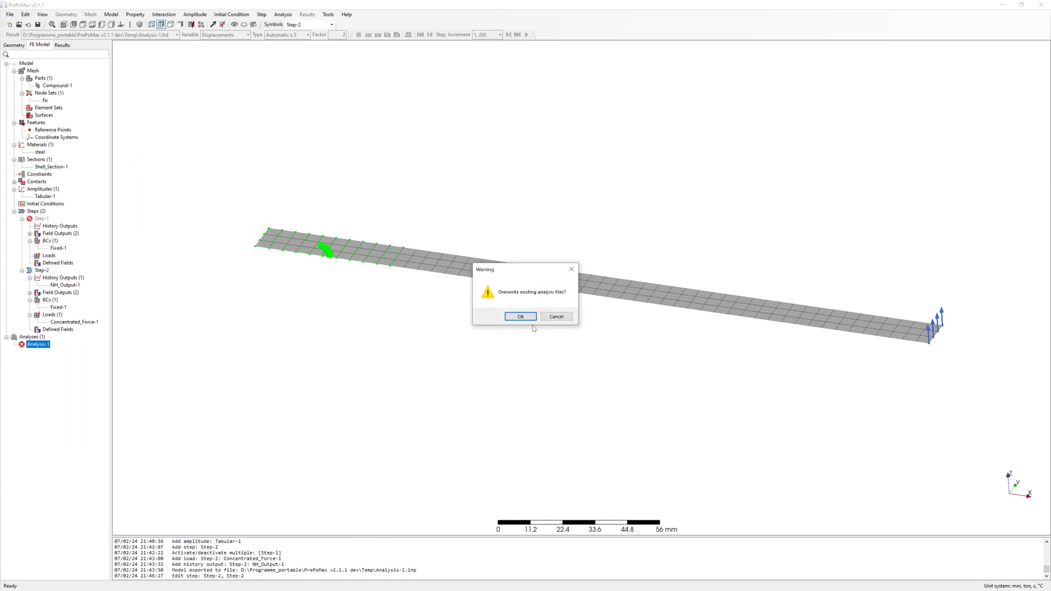
pyautogui.click(523, 318)
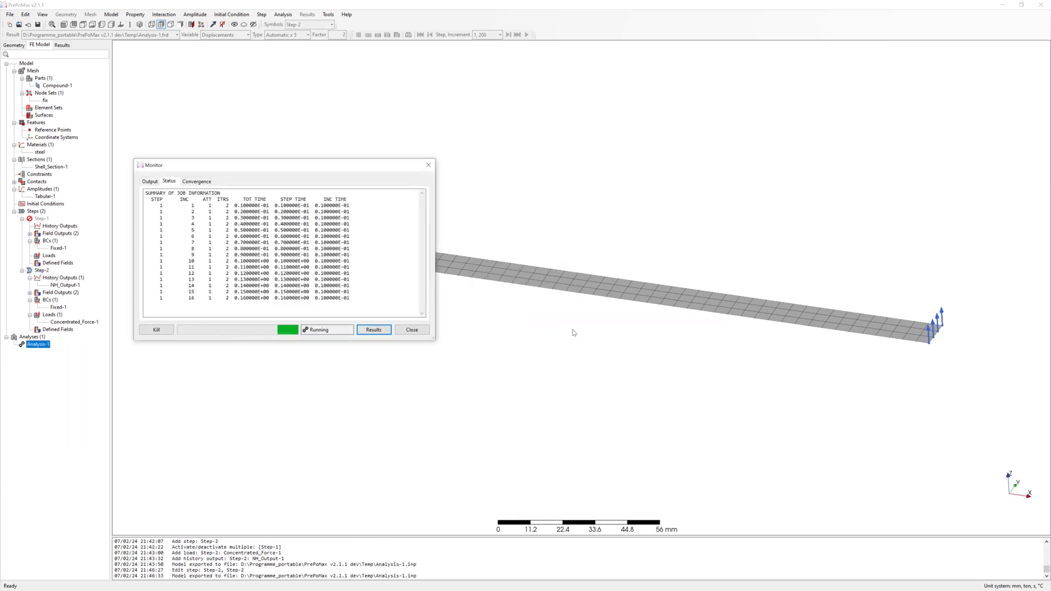
pyautogui.click(385, 332)
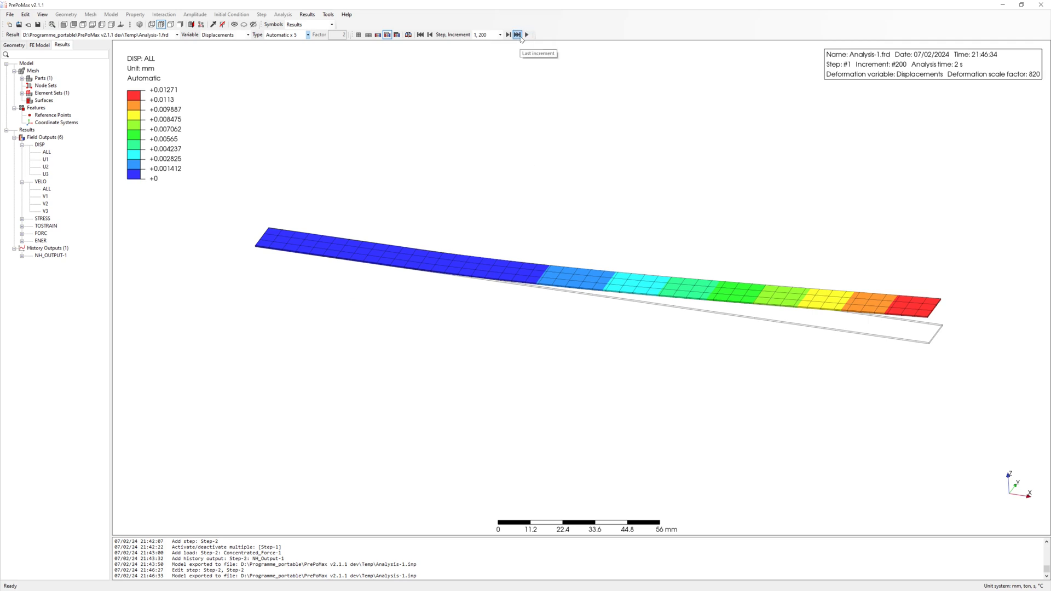
# Plot the damped tip U3 displacement history from NH_OUTPUT-1 against time
pyautogui.click(23, 256)
pyautogui.click(30, 263)
pyautogui.doubleClick(53, 285)
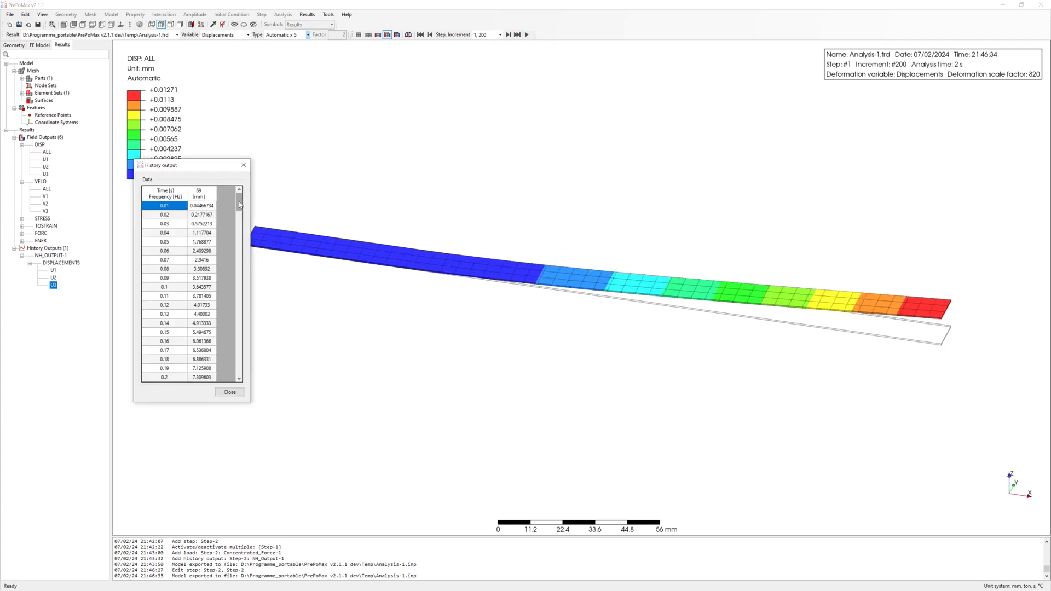
pyautogui.moveTo(240, 205); pyautogui.dragTo(239, 363)
pyautogui.hotkey('ctrl', 'a')
pyautogui.rightClick(202, 377)
pyautogui.click(224, 401)
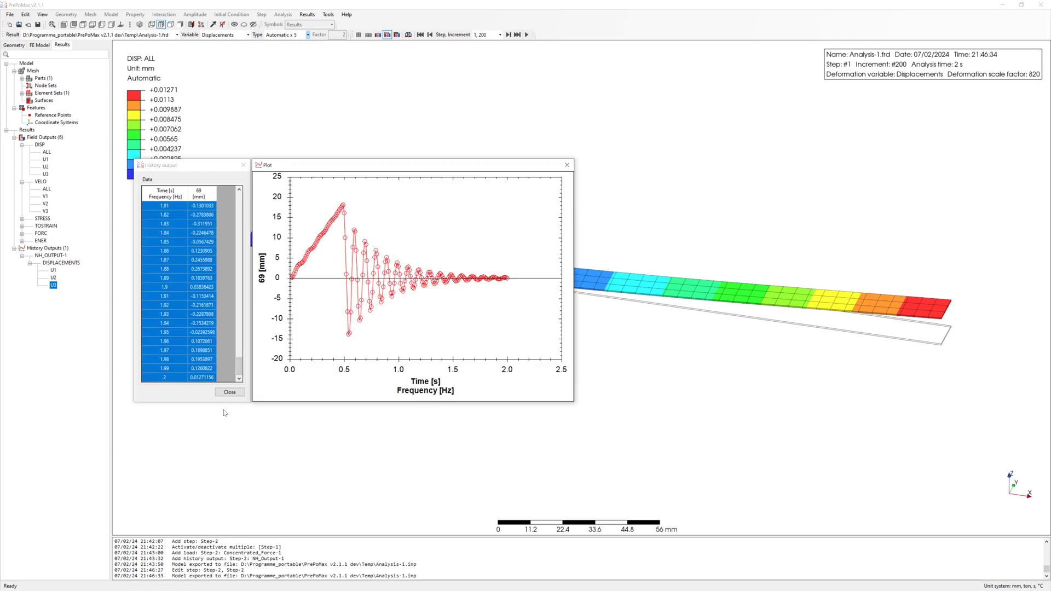
# Rearrange the U3 history table and plot windows, then close them
pyautogui.moveTo(353, 168); pyautogui.dragTo(357, 295)
pyautogui.moveTo(193, 170); pyautogui.dragTo(72, 272)
pyautogui.moveTo(306, 290); pyautogui.dragTo(212, 279)
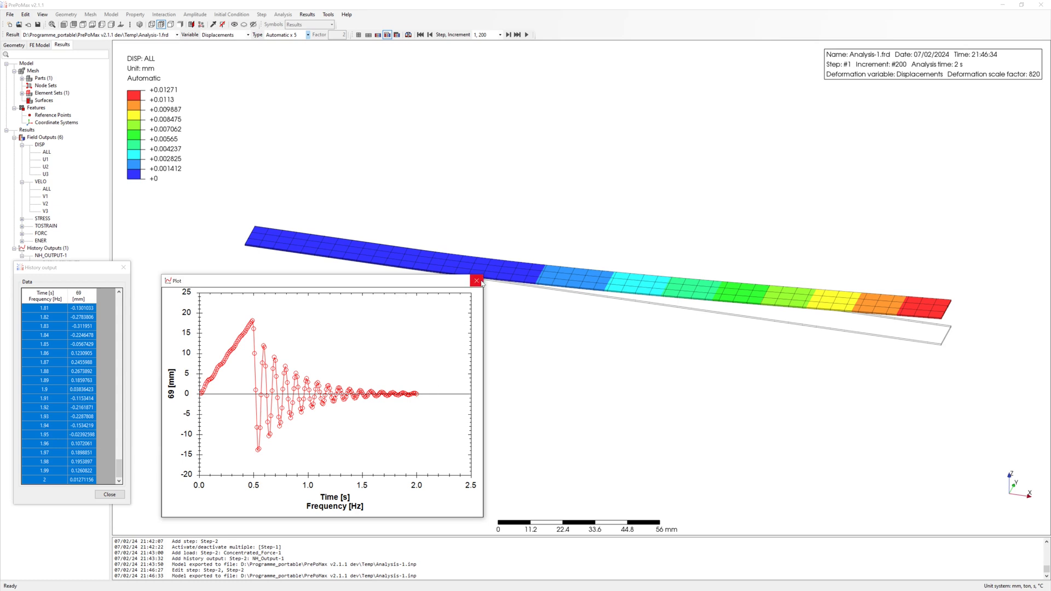
pyautogui.moveTo(439, 284); pyautogui.dragTo(419, 290)
pyautogui.moveTo(87, 267); pyautogui.dragTo(84, 284)
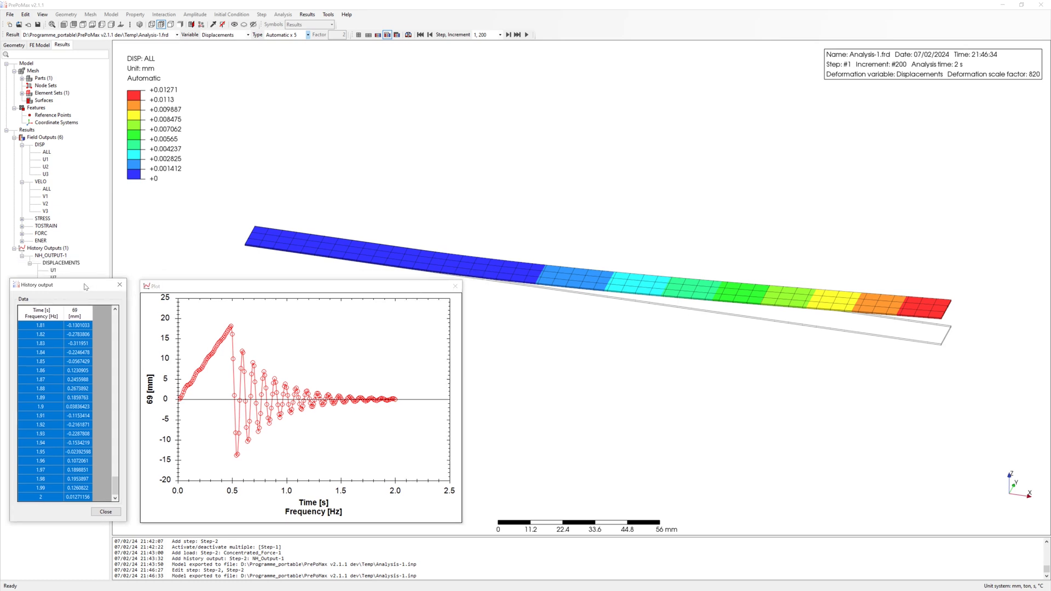
pyautogui.click(120, 284)
pyautogui.click(40, 45)
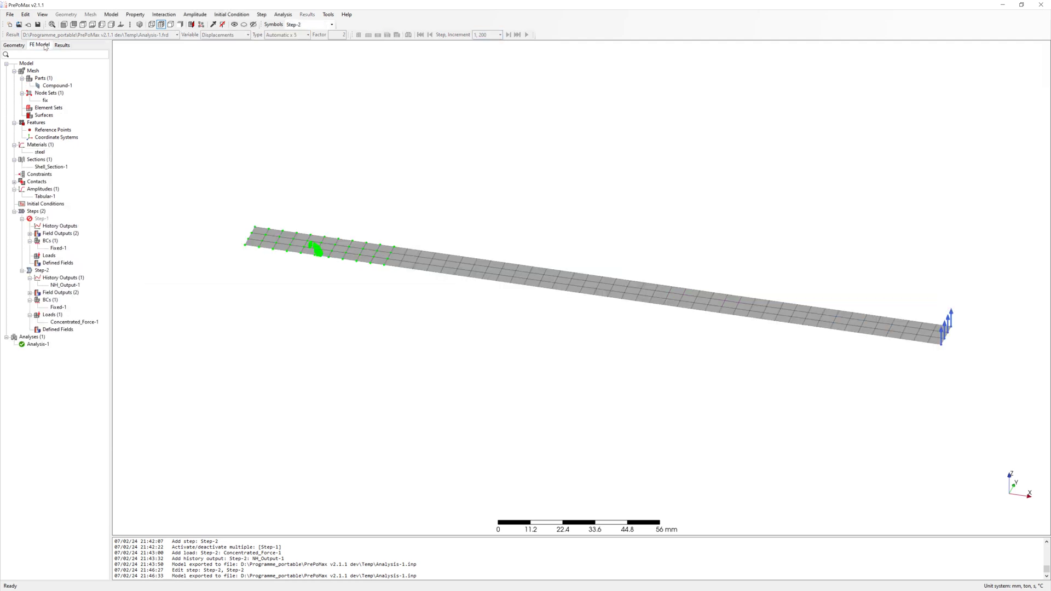
pyautogui.rightClick(36, 215)
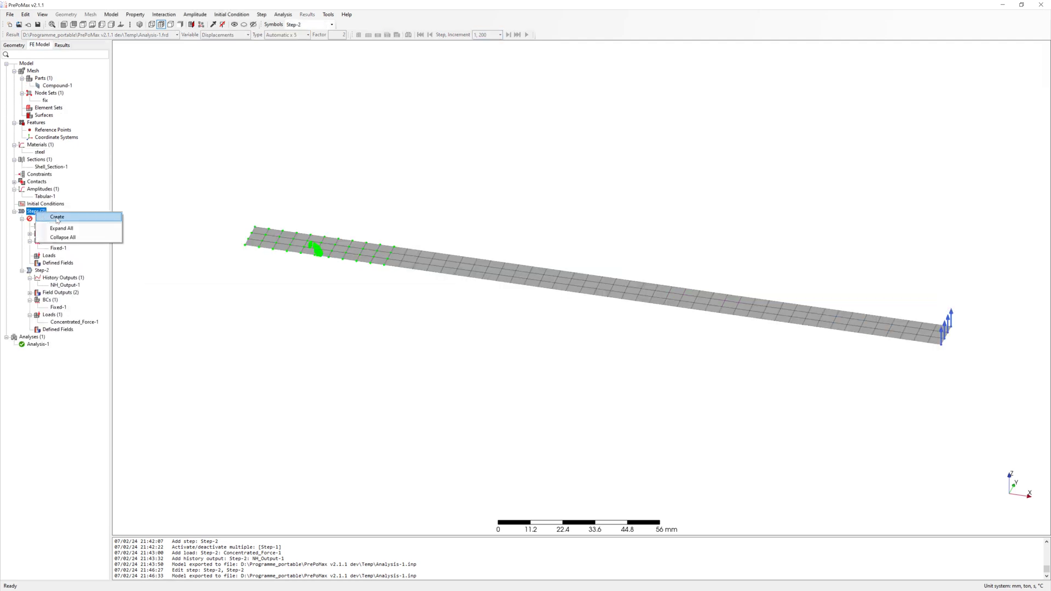
pyautogui.click(62, 221)
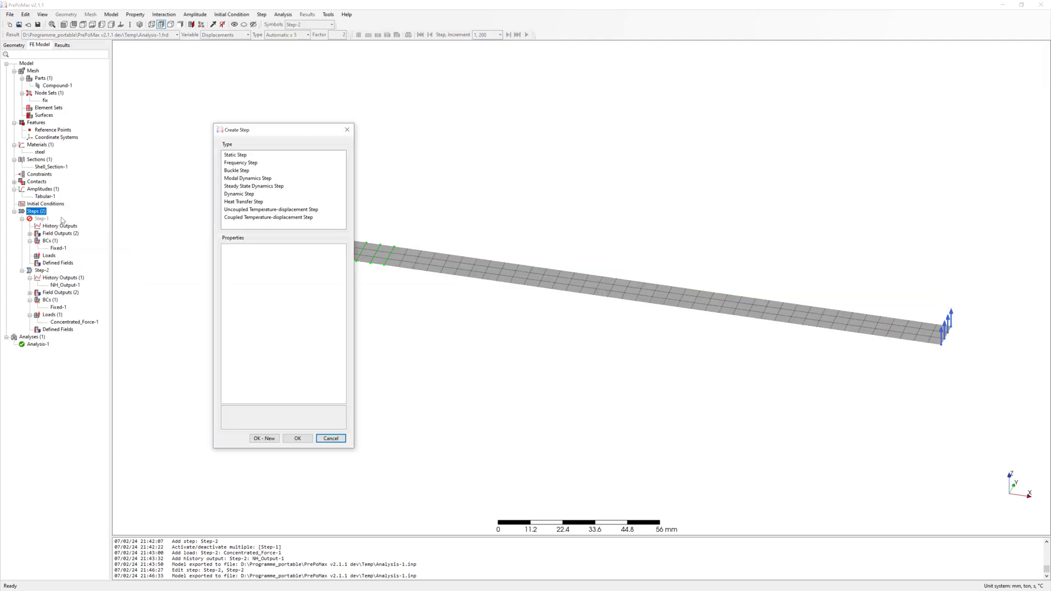
pyautogui.click(257, 186)
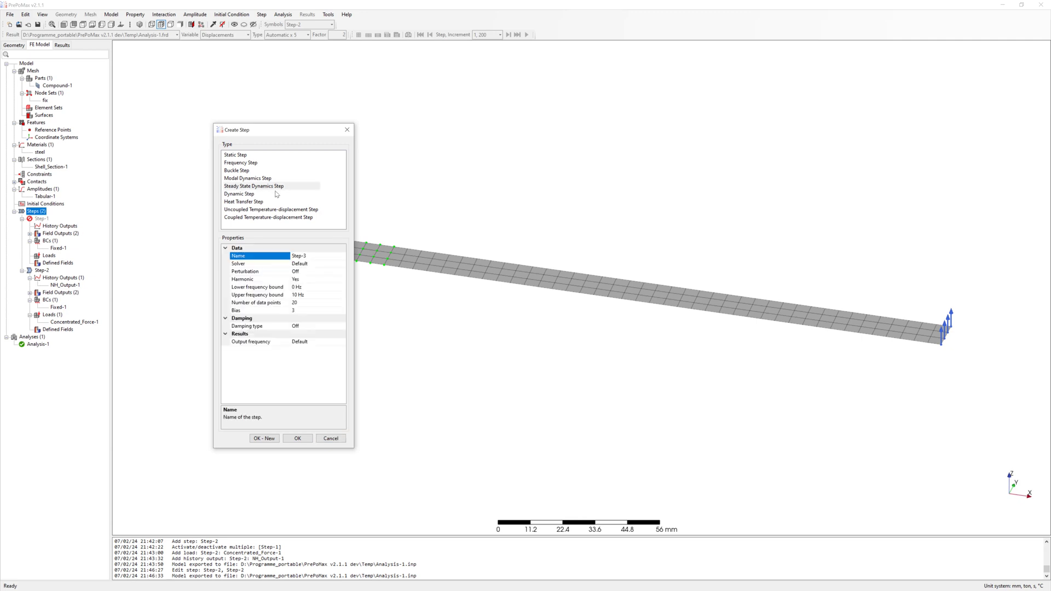
pyautogui.click(306, 325)
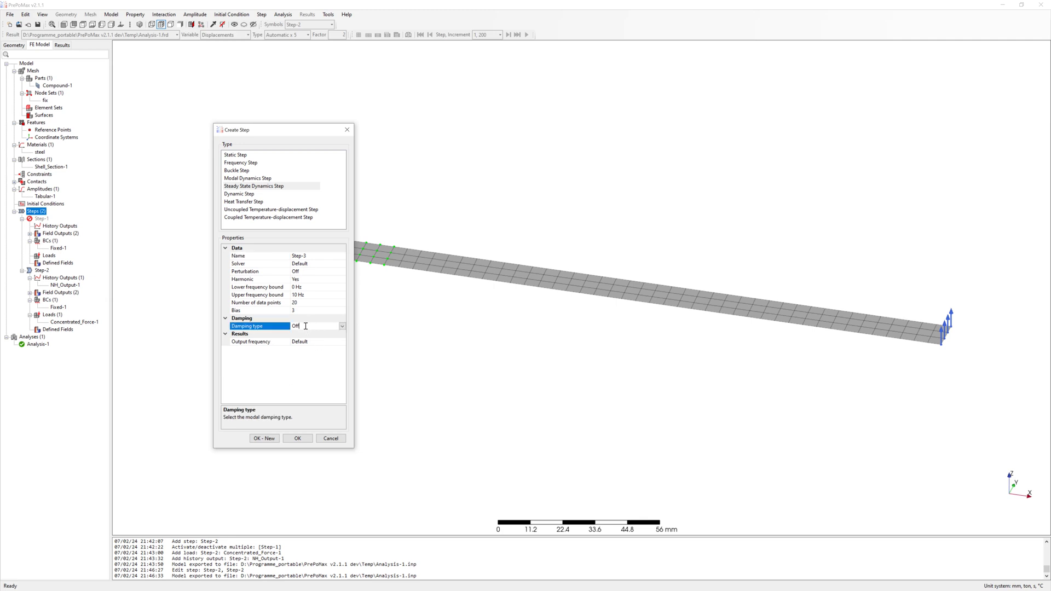
pyautogui.click(342, 327)
pyautogui.click(320, 341)
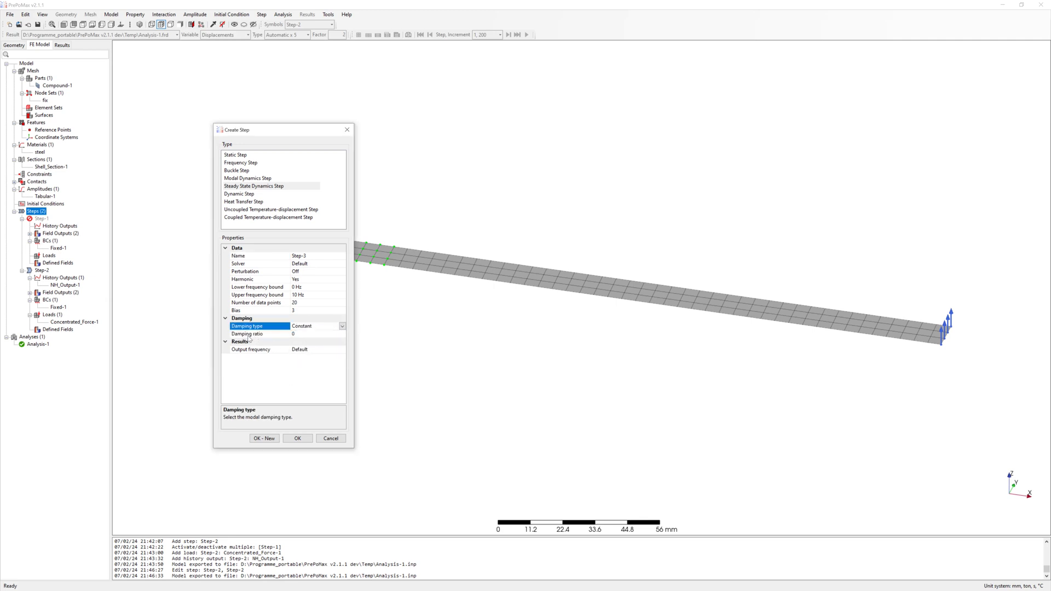
pyautogui.click(343, 326)
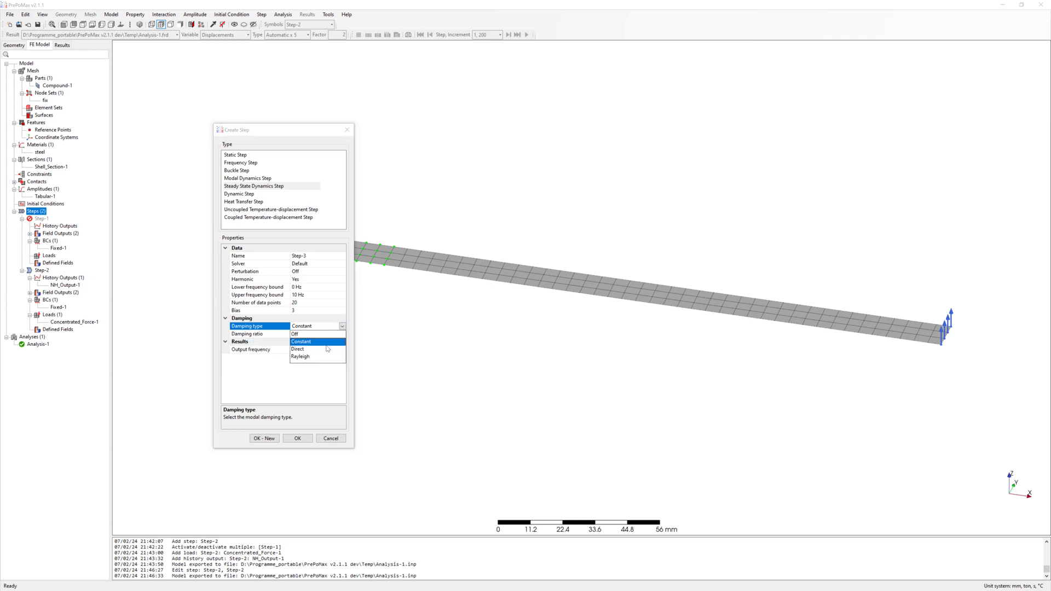
pyautogui.click(297, 350)
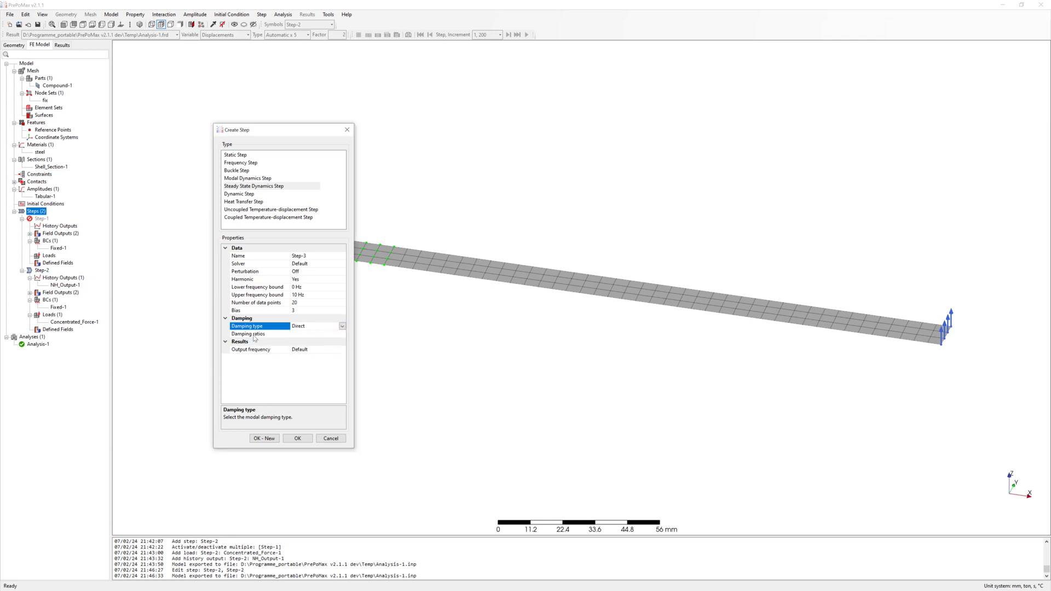
pyautogui.click(342, 334)
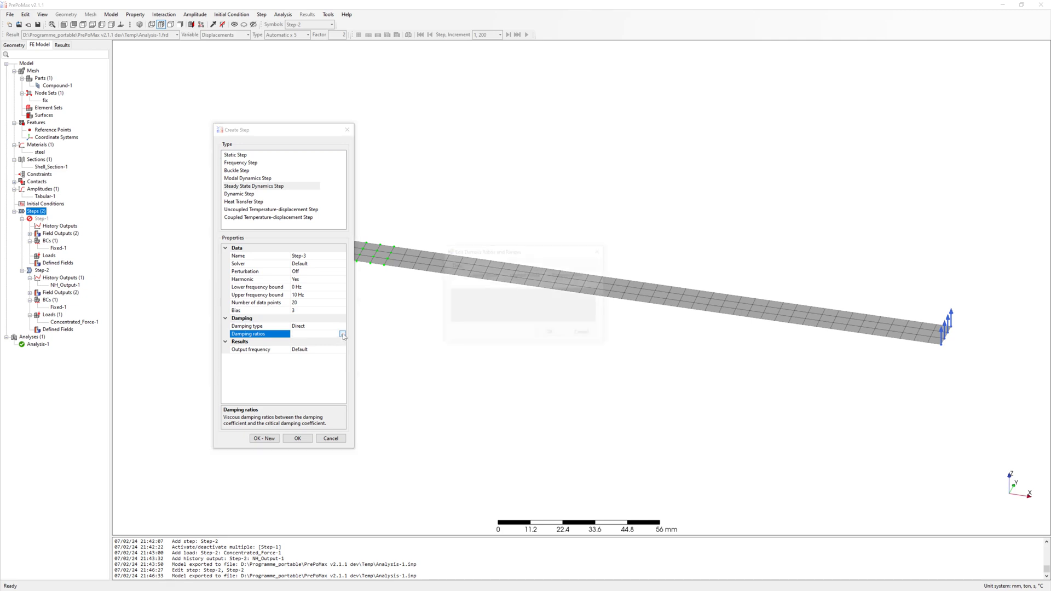
pyautogui.moveTo(501, 251); pyautogui.dragTo(429, 255)
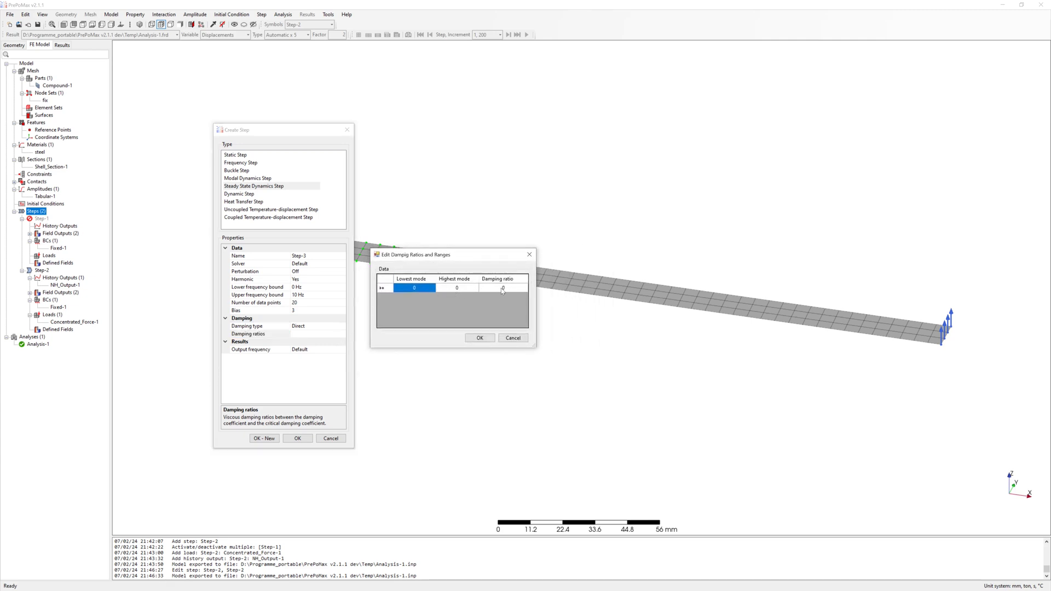
pyautogui.click(513, 337)
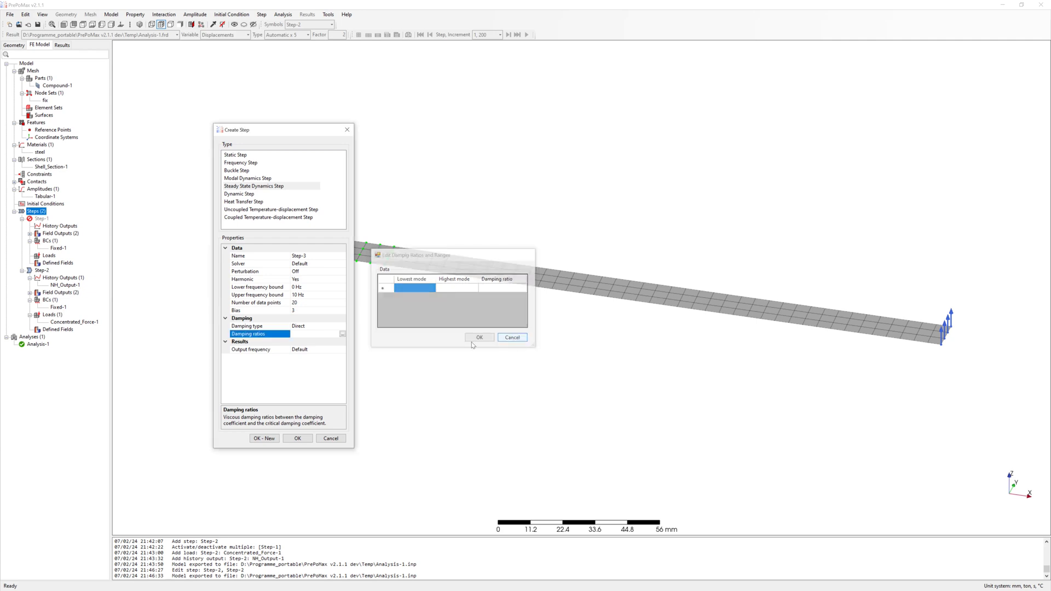
pyautogui.click(321, 327)
pyautogui.click(342, 326)
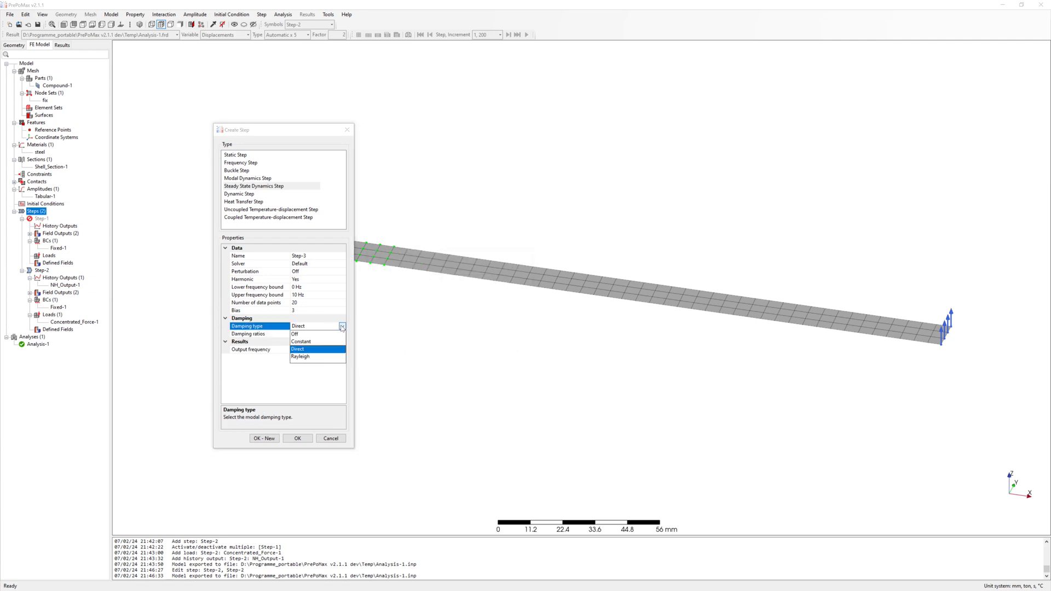
pyautogui.click(307, 357)
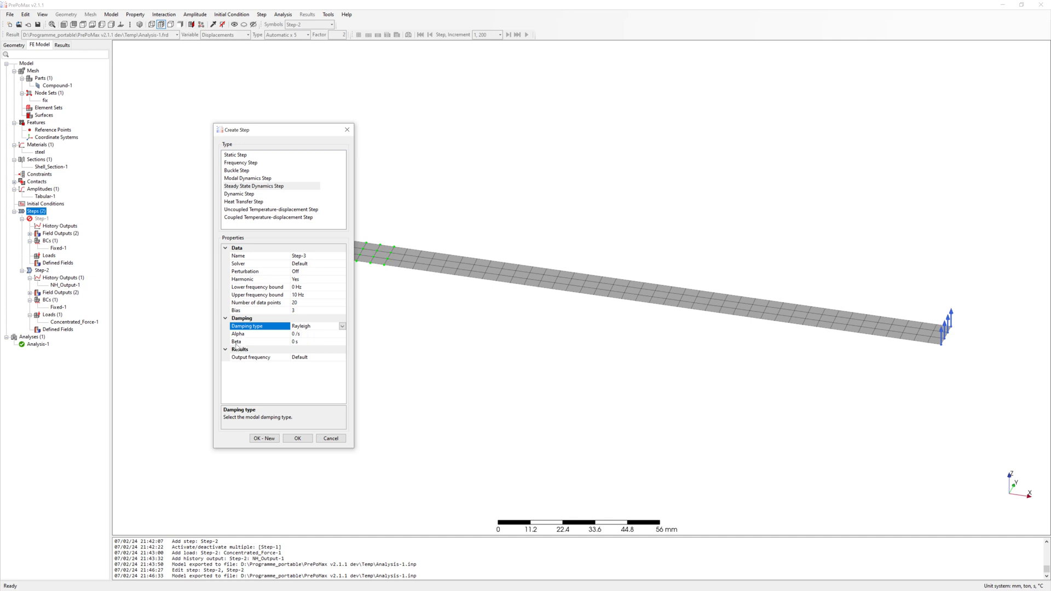
pyautogui.click(331, 438)
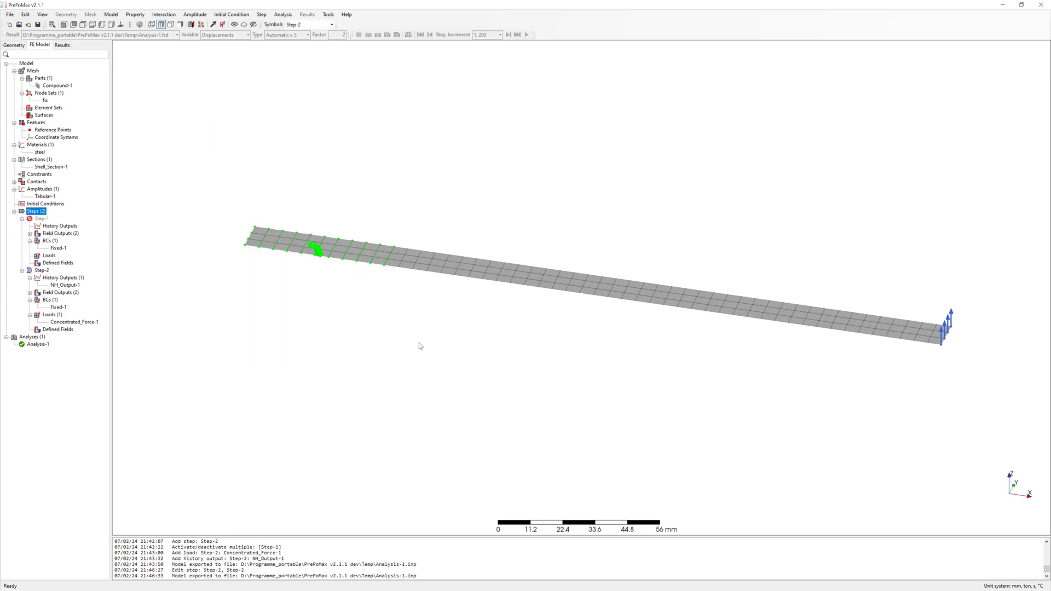